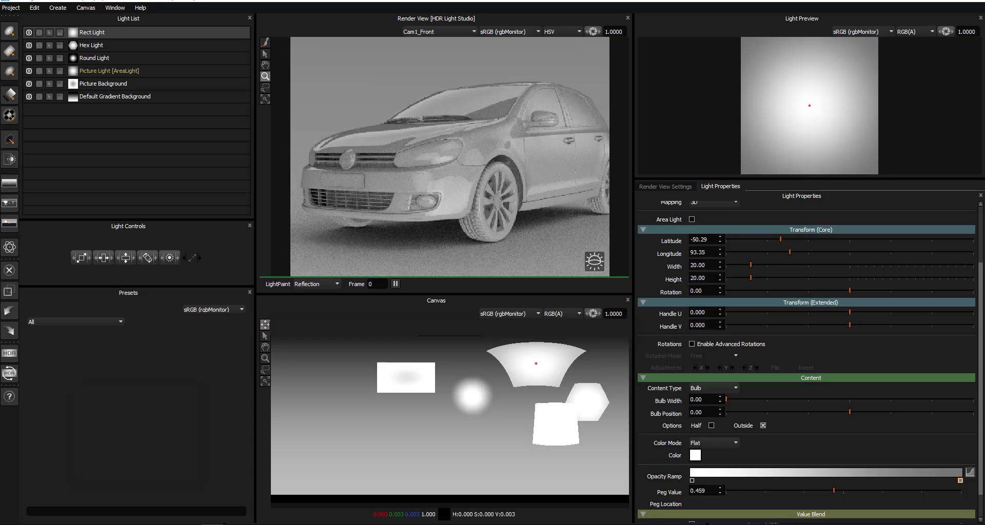
# Move the Rect Light to latitude -48.22, longitude 95.42, and place the Hex Light's reflection on the car's rear side at latitude -12.28, longitude 171.24
pyautogui.moveTo(534, 359); pyautogui.dragTo(531, 364)
pyautogui.moveTo(468, 108); pyautogui.dragTo(468, 160)
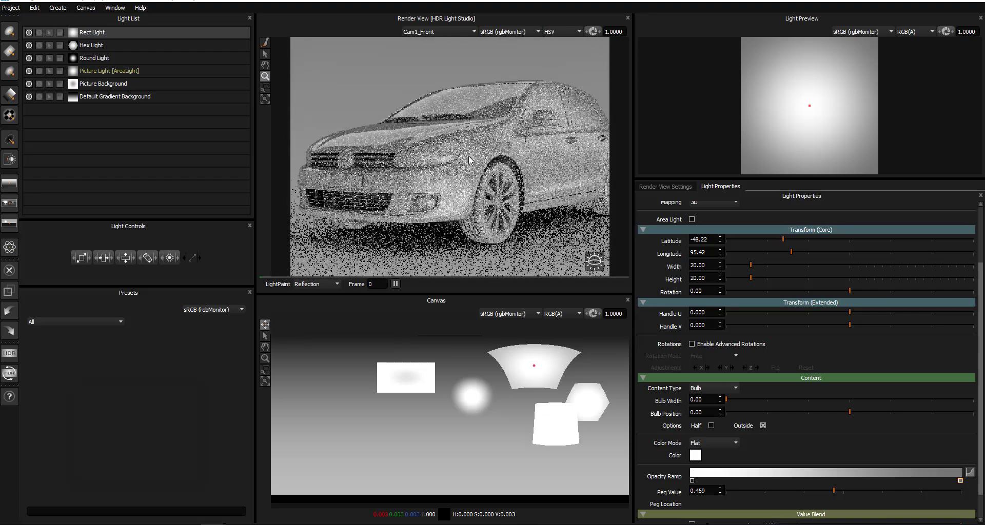
pyautogui.click(592, 405)
pyautogui.moveTo(593, 407); pyautogui.dragTo(609, 417)
pyautogui.scroll(3, 537, 152)
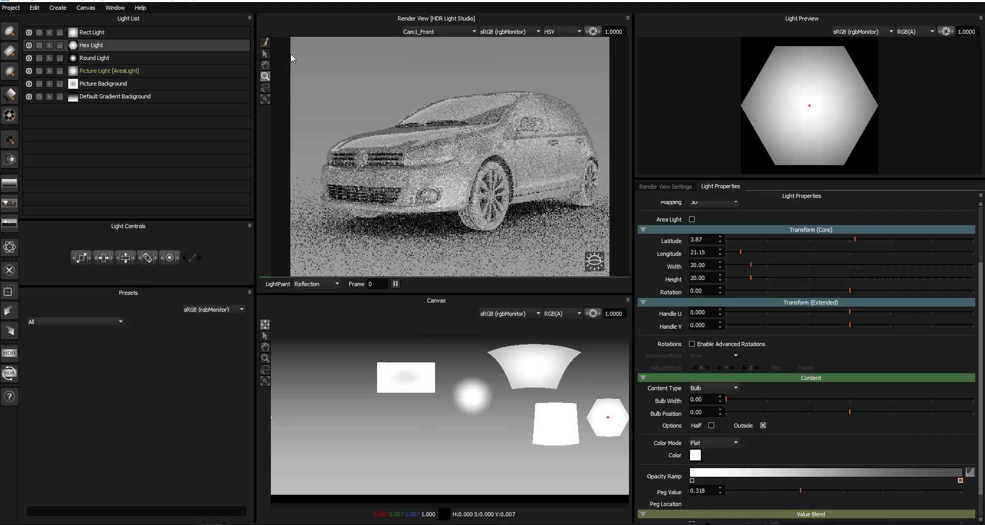
pyautogui.moveTo(559, 135)
pyautogui.mouseDown()
pyautogui.moveTo(570, 148)
pyautogui.moveTo(588, 144)
pyautogui.mouseUp()
pyautogui.click(590, 144)
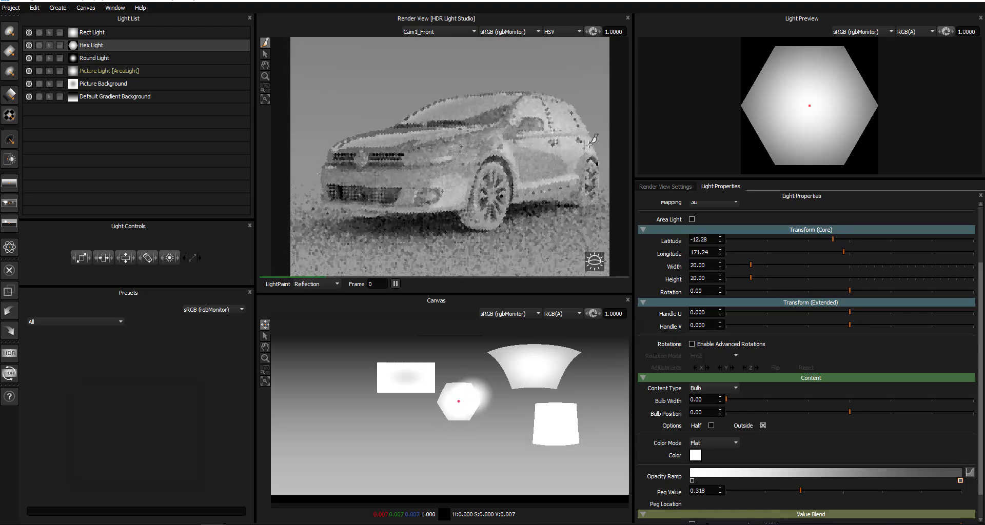
# Set the Hex Light's opacity ramp peg value to 0.221 and colour it with the Illuminant D55 (5503K) Kelvin temperature
pyautogui.moveTo(801, 491); pyautogui.dragTo(778, 491)
pyautogui.click(699, 457)
pyautogui.click(420, 201)
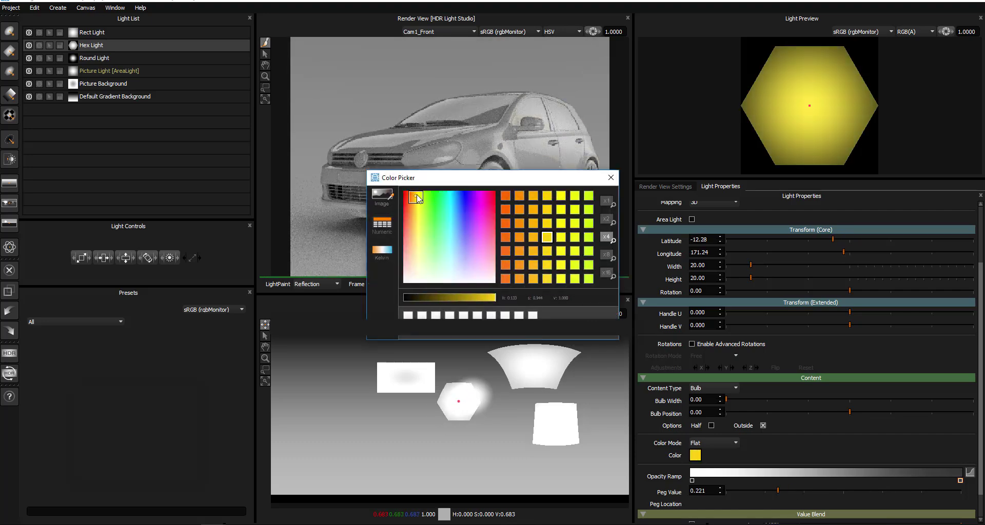
pyautogui.moveTo(452, 178); pyautogui.dragTo(181, 219)
pyautogui.click(110, 288)
pyautogui.click(163, 314)
pyautogui.click(210, 370)
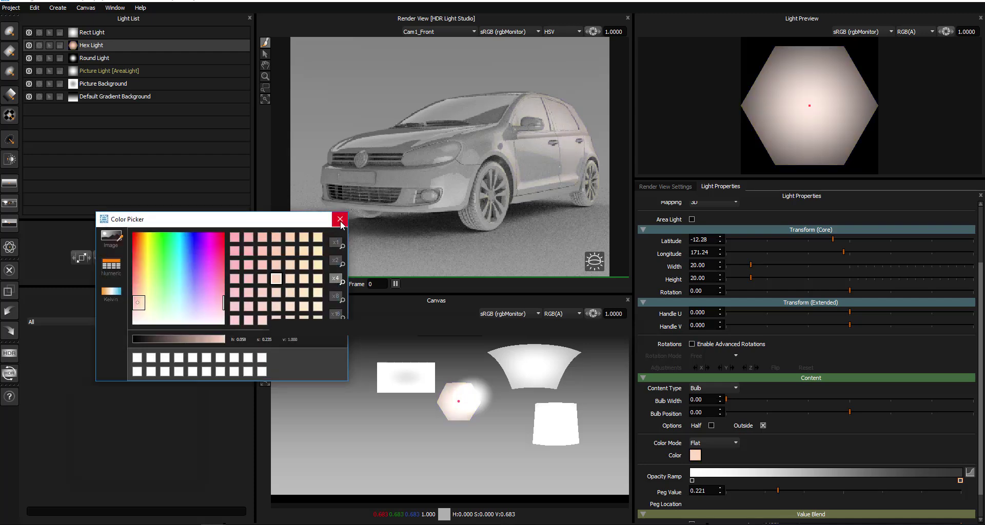
pyautogui.click(298, 336)
# Move the Picture Background to latitude -34.63, longitude 239.13, and change its flat colour to light green
pyautogui.click(102, 83)
pyautogui.moveTo(283, 339); pyautogui.dragTo(390, 379)
pyautogui.click(695, 425)
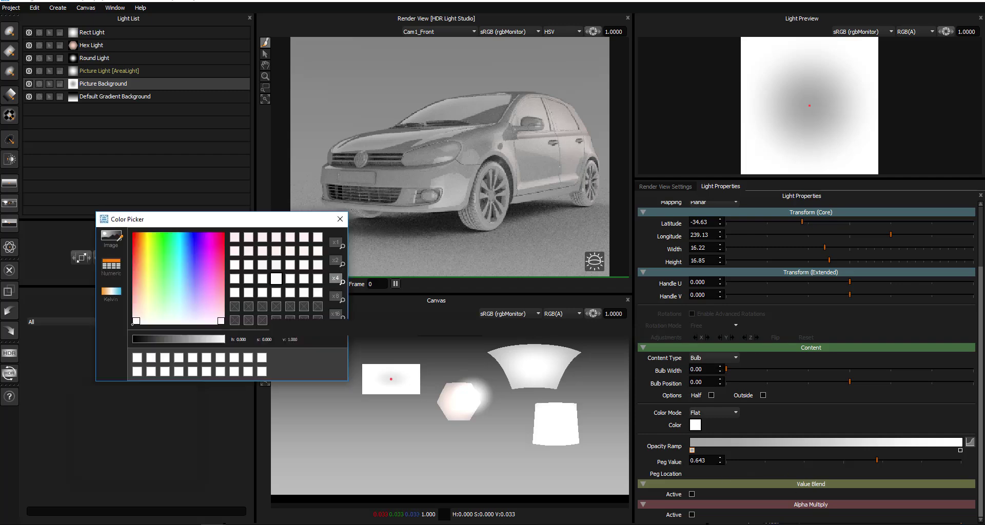
pyautogui.click(105, 265)
pyautogui.click(109, 339)
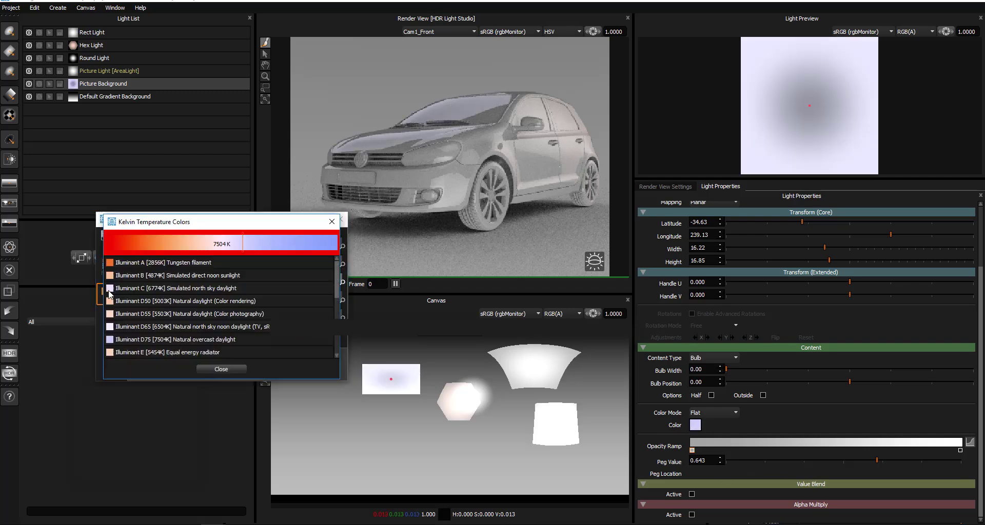
pyautogui.click(124, 316)
pyautogui.click(215, 368)
pyautogui.moveTo(159, 288); pyautogui.dragTo(162, 268)
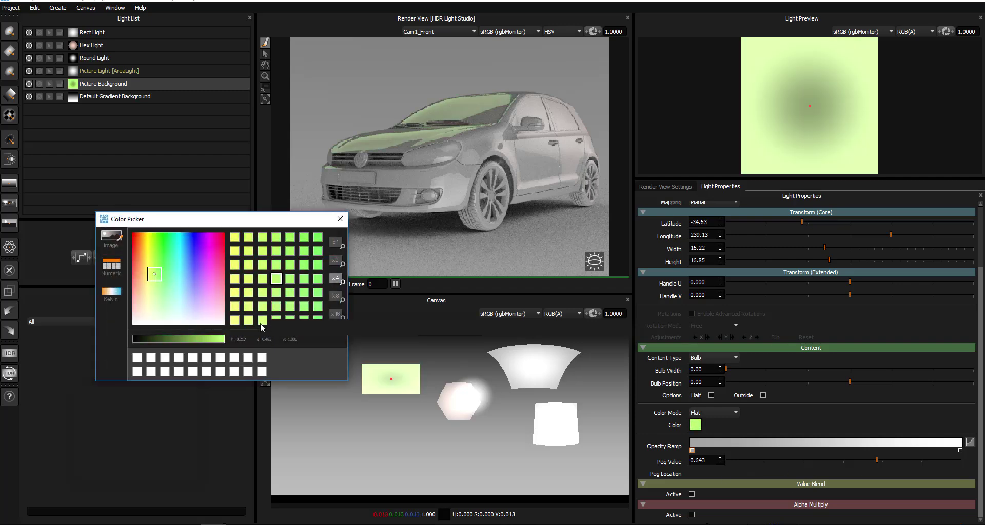
pyautogui.click(340, 219)
# Set the first colour peg of the Default Gradient Background's colour ramp to a saturated blue
pyautogui.click(105, 97)
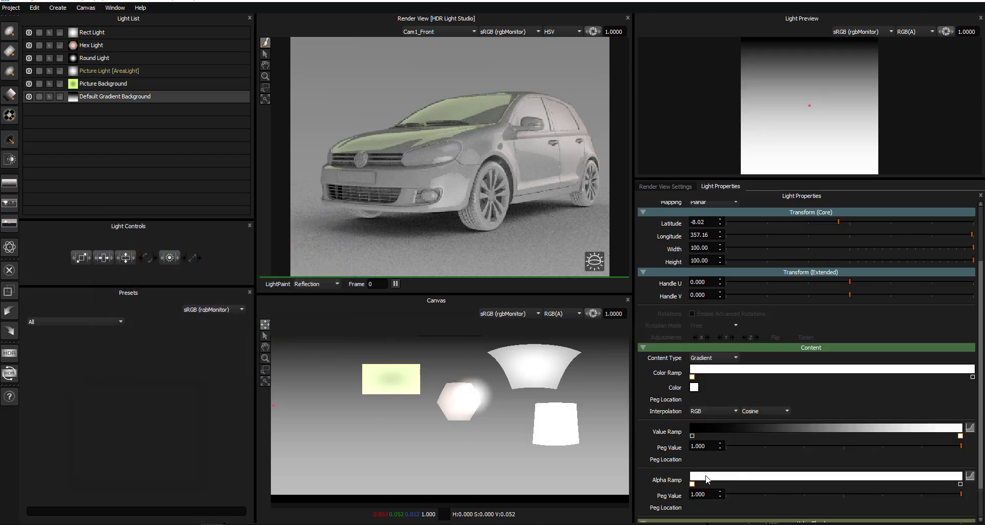
pyautogui.click(694, 388)
pyautogui.click(192, 251)
pyautogui.moveTo(193, 251); pyautogui.dragTo(192, 237)
pyautogui.click(340, 219)
# Colour the Picture Light area light with the Illuminant E (5454K) Kelvin temperature
pyautogui.click(81, 70)
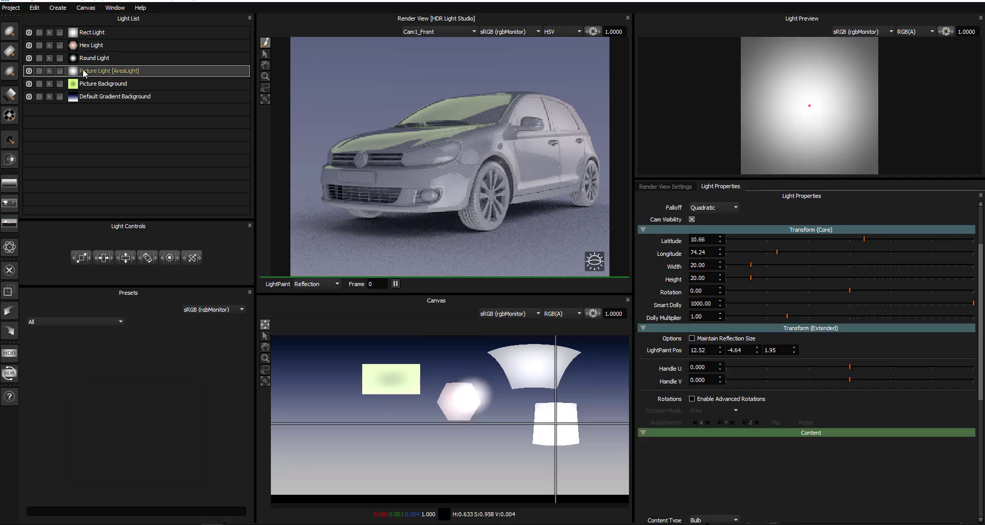
pyautogui.click(695, 511)
pyautogui.click(111, 291)
pyautogui.click(175, 339)
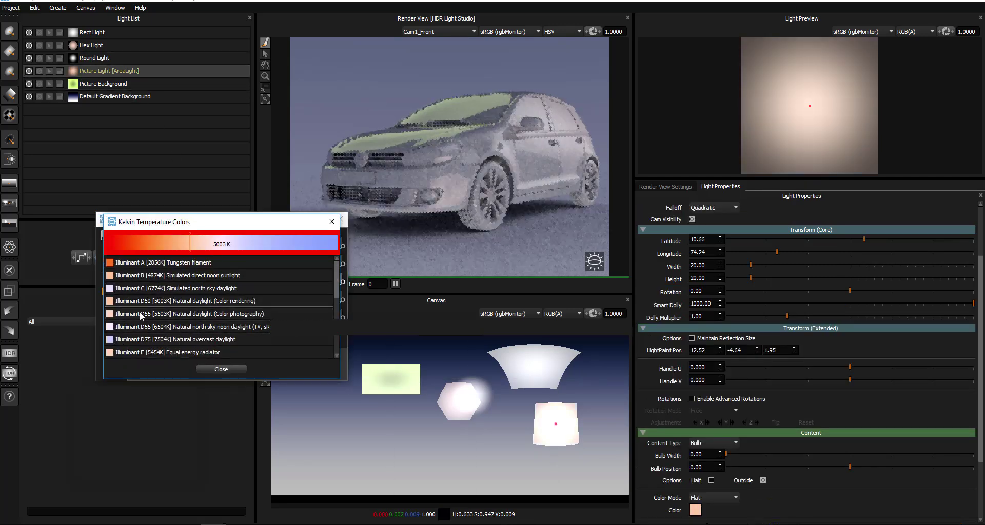
pyautogui.click(163, 263)
pyautogui.click(168, 352)
pyautogui.click(201, 371)
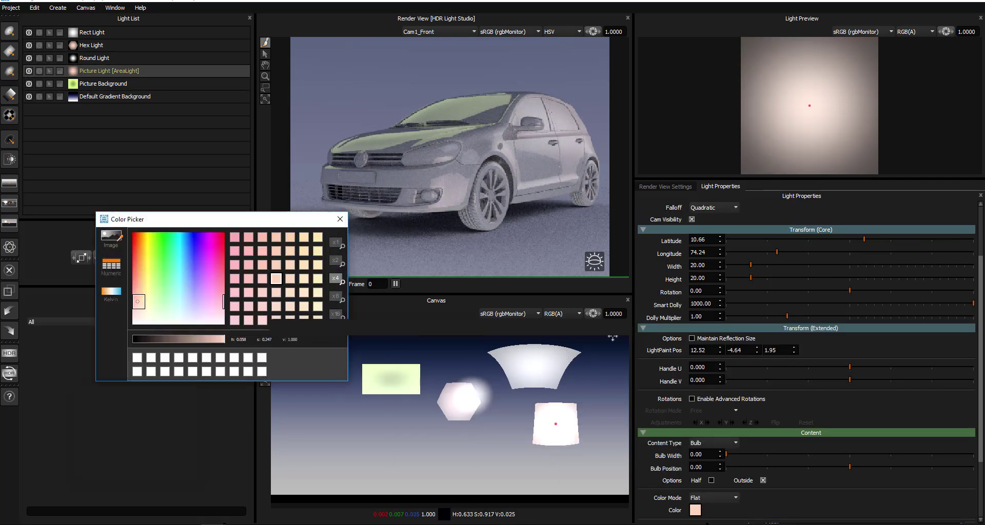
pyautogui.click(341, 219)
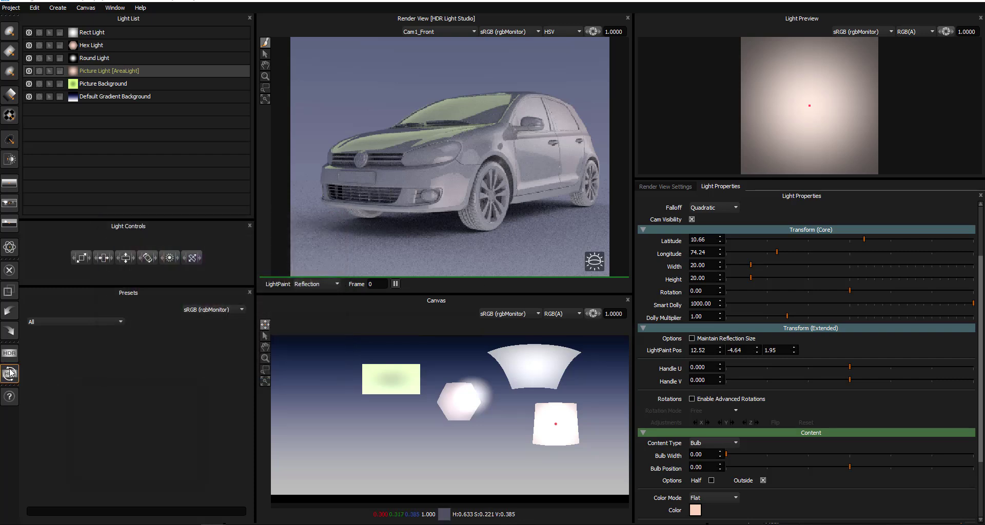
# Add an Uber Light and paint its reflection onto the car's hood, at latitude -42.64, longitude 232.81
pyautogui.click(9, 373)
pyautogui.click(452, 277)
pyautogui.click(7, 308)
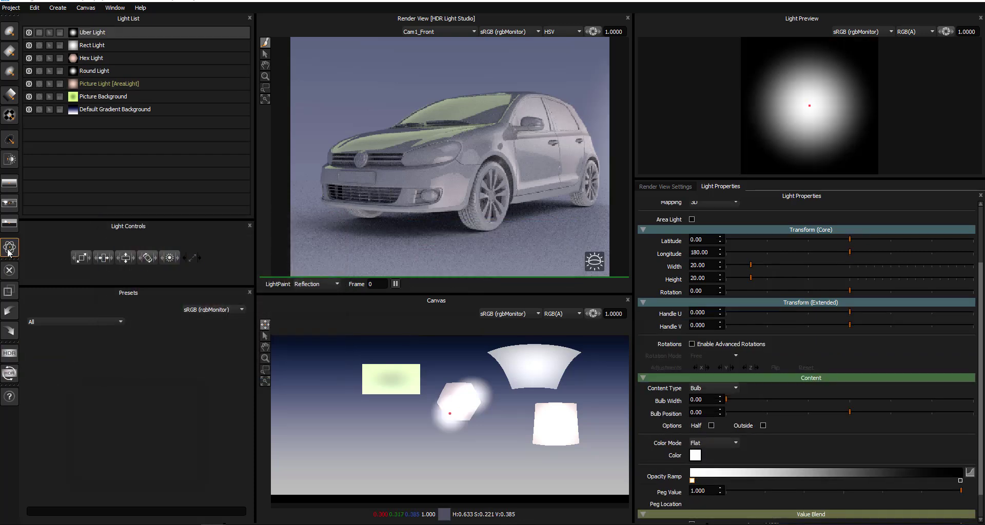
pyautogui.click(383, 184)
pyautogui.moveTo(383, 184); pyautogui.dragTo(408, 137)
# Give the Uber Light a cool blue Kelvin temperature above 7504 K and raise its brightness slightly
pyautogui.click(695, 456)
pyautogui.click(110, 292)
pyautogui.click(129, 338)
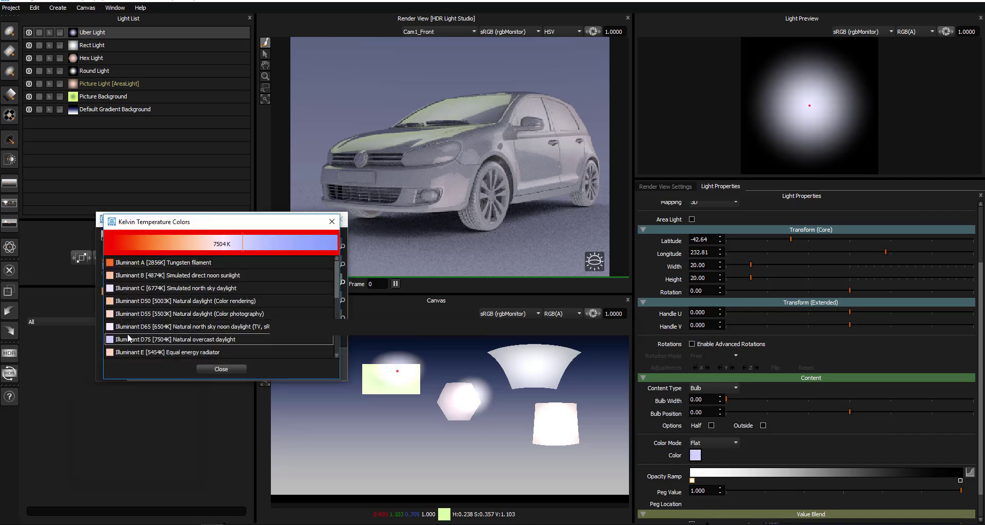
pyautogui.click(284, 244)
pyautogui.click(222, 369)
pyautogui.click(340, 219)
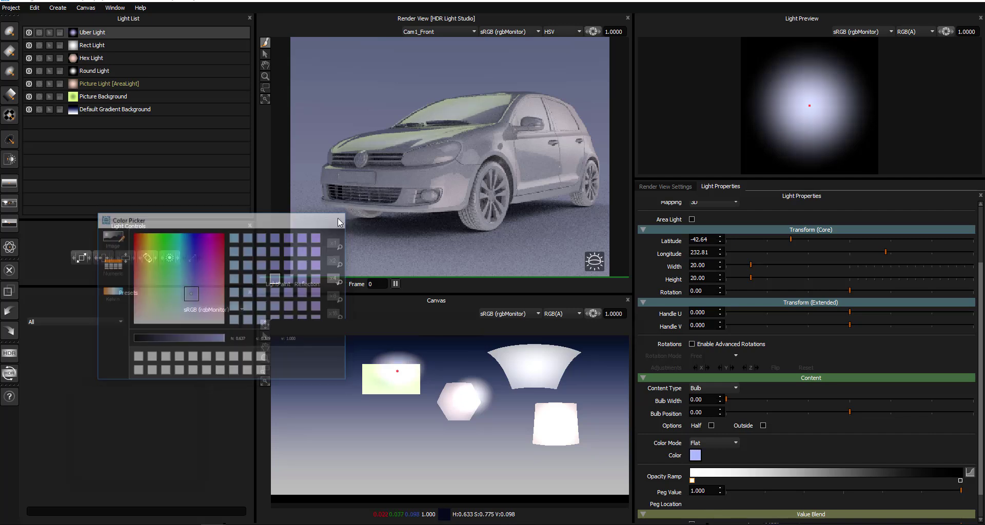
pyautogui.scroll(3, 768, 364)
pyautogui.moveTo(849, 230)
pyautogui.mouseDown()
pyautogui.moveTo(923, 231)
pyautogui.moveTo(834, 228)
pyautogui.moveTo(857, 228)
pyautogui.mouseUp()
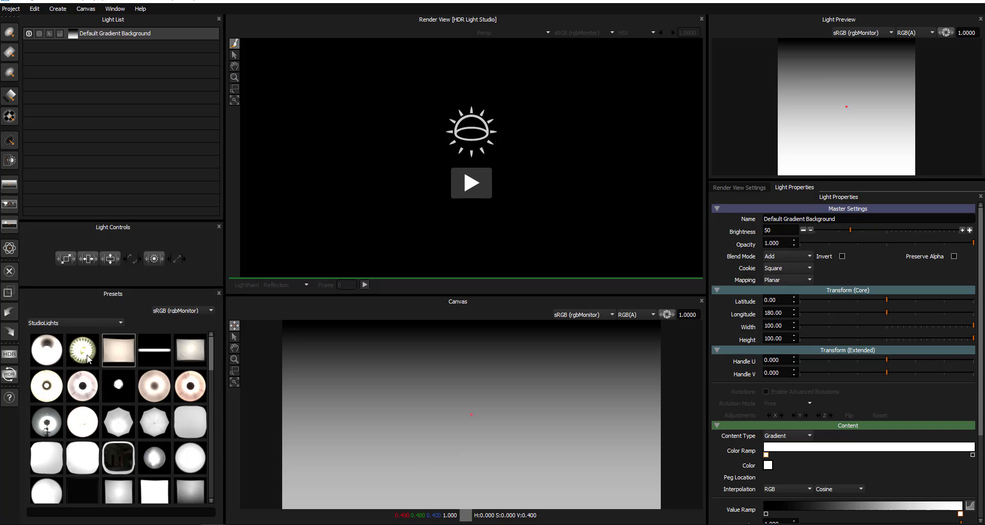
# Browse the StudioLights preset library from its first to its last thumbnails
pyautogui.scroll(-10, 101, 486)
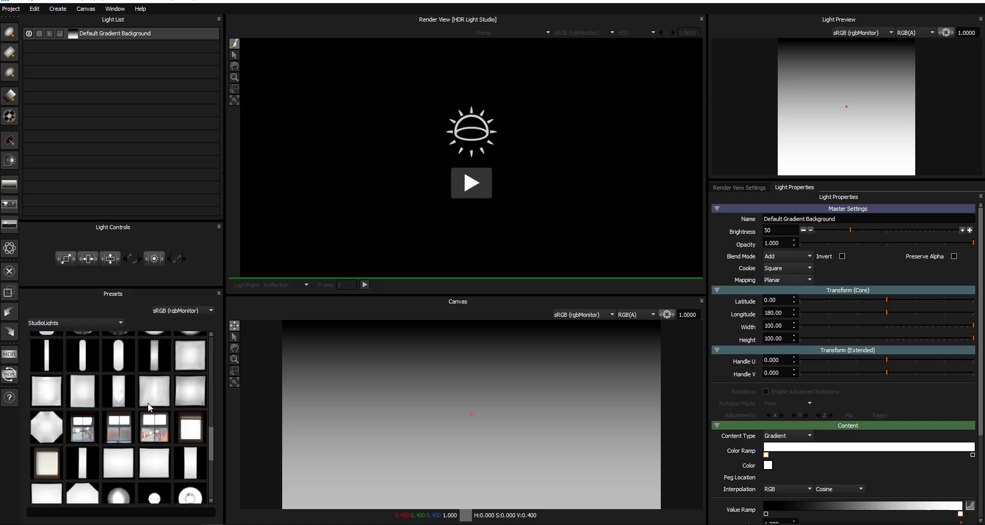
pyautogui.scroll(8, 149, 408)
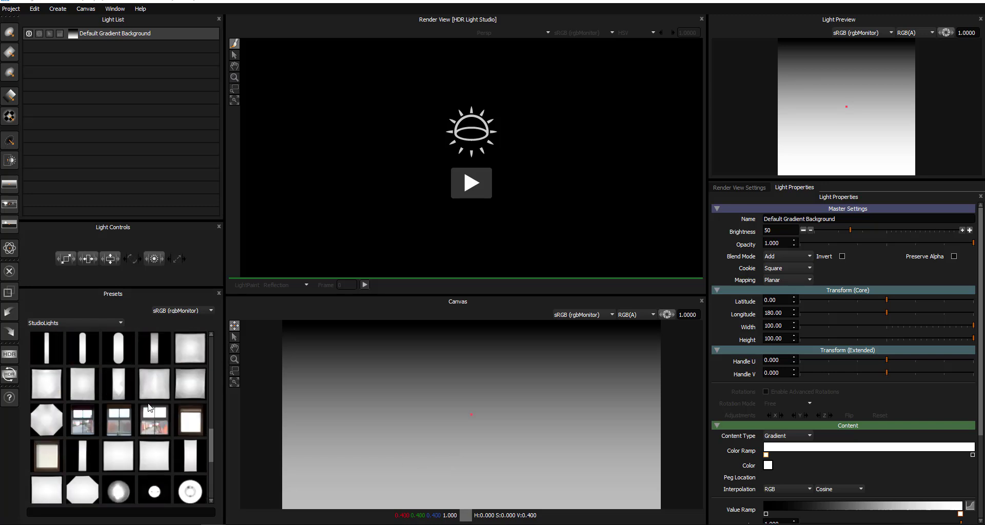
pyautogui.scroll(3, 149, 400)
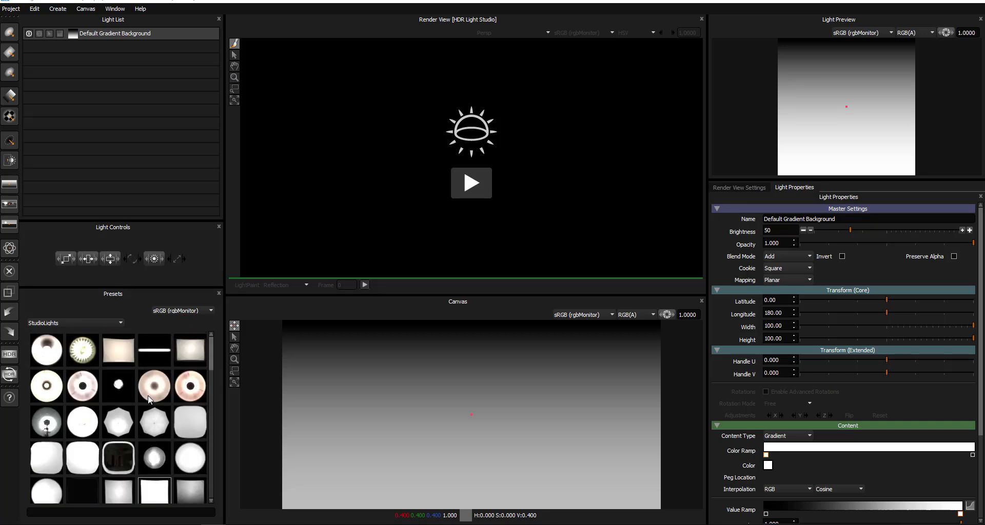
pyautogui.scroll(-10, 148, 399)
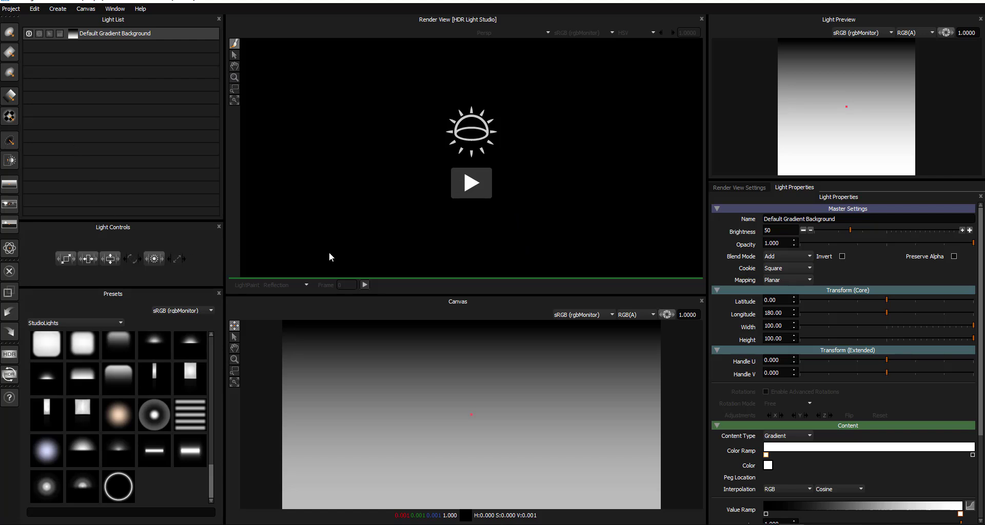
# Load the Watch demo 3D scene into the render view and narrow the light list column to widen that view
pyautogui.click(475, 186)
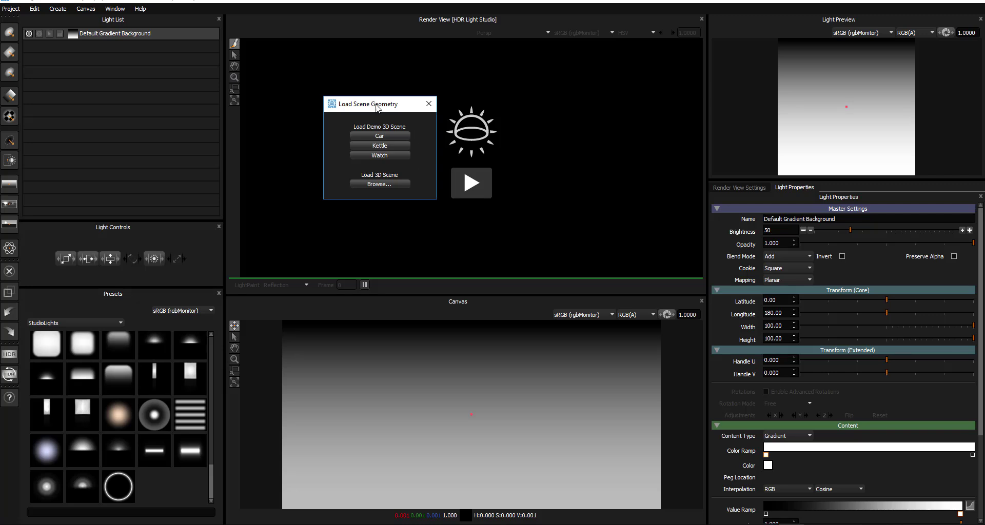
pyautogui.moveTo(377, 107); pyautogui.dragTo(396, 74)
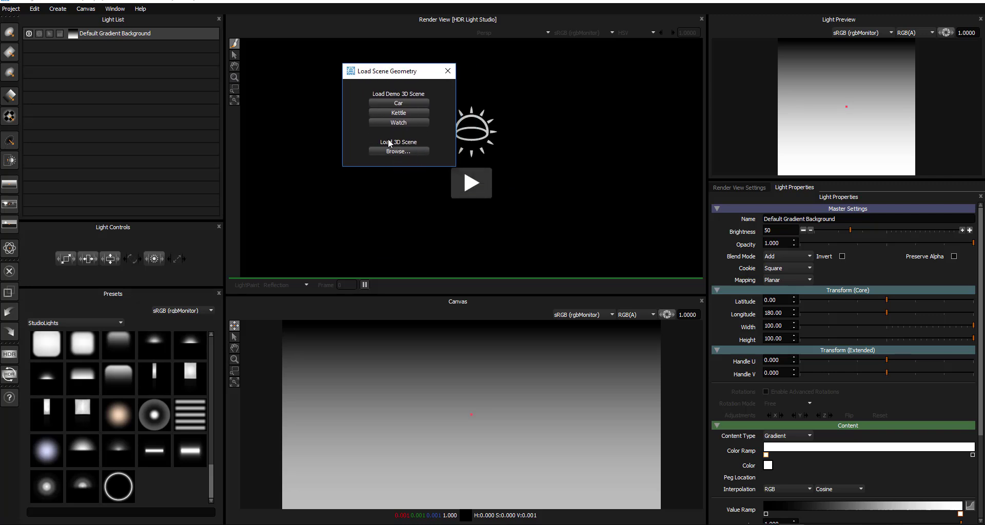
pyautogui.click(412, 123)
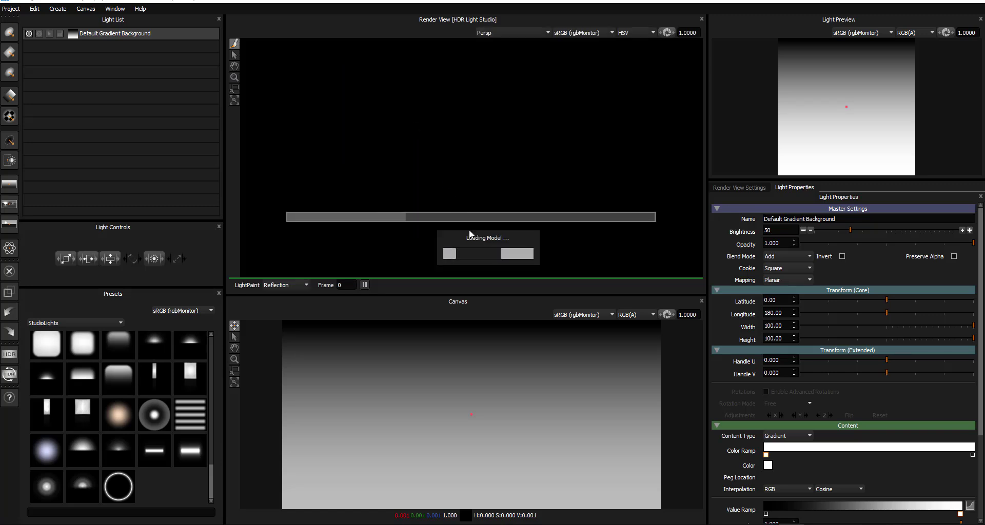
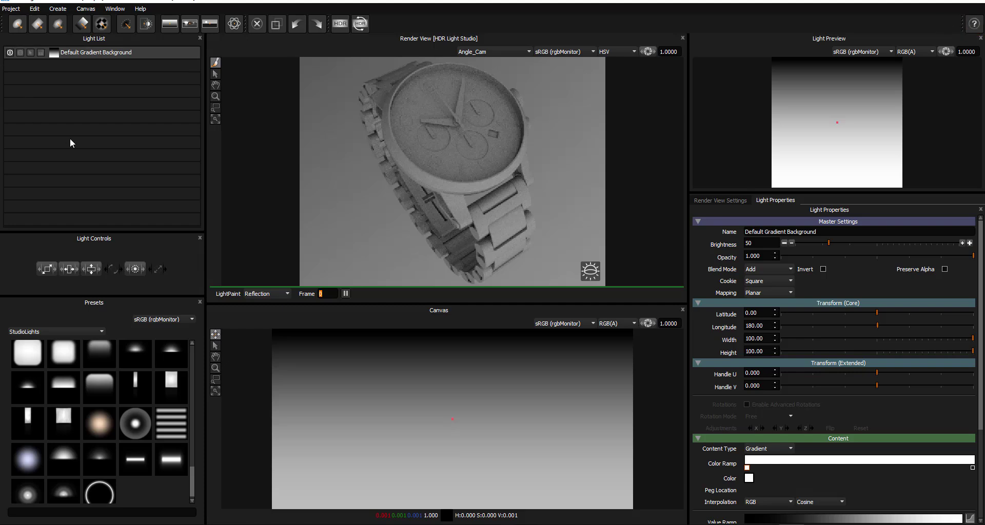
pyautogui.moveTo(208, 217); pyautogui.dragTo(184, 213)
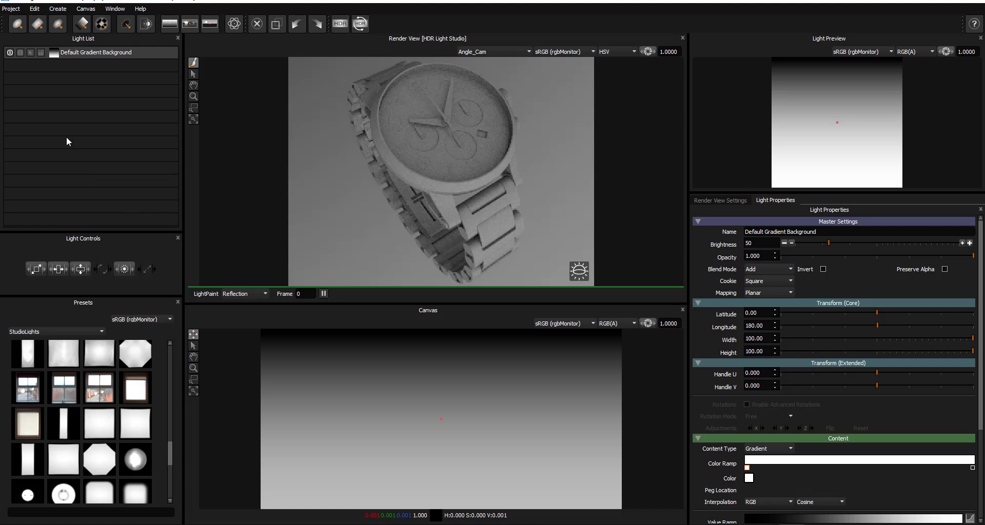
# Add a Round Light and paint its reflection onto the left edge of the watch case, at latitude -31.58, longitude 275.55
pyautogui.click(24, 27)
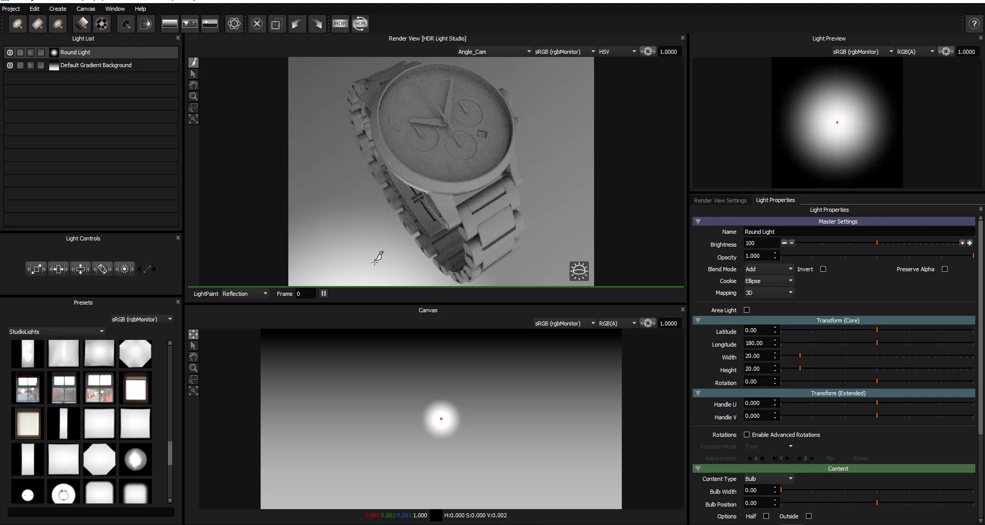
pyautogui.moveTo(361, 163)
pyautogui.mouseDown()
pyautogui.moveTo(384, 123)
pyautogui.moveTo(408, 136)
pyautogui.moveTo(365, 168)
pyautogui.mouseUp()
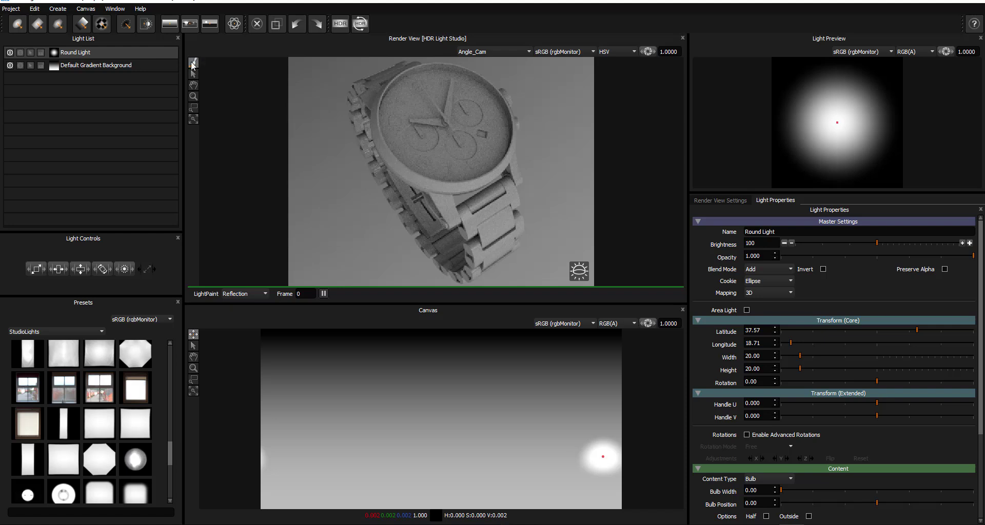
pyautogui.click(386, 130)
pyautogui.moveTo(385, 130)
pyautogui.mouseDown()
pyautogui.moveTo(383, 101)
pyautogui.moveTo(383, 139)
pyautogui.mouseUp()
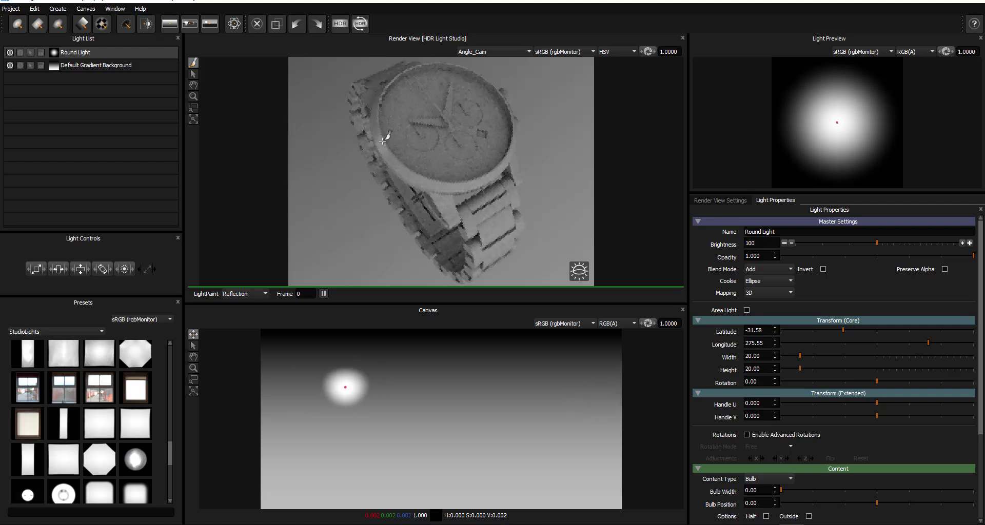
# Add a second Round Light reflecting on the watch dial and a Rect Light reflecting on the lower bracelet
pyautogui.click(18, 23)
pyautogui.moveTo(397, 156); pyautogui.dragTo(423, 142)
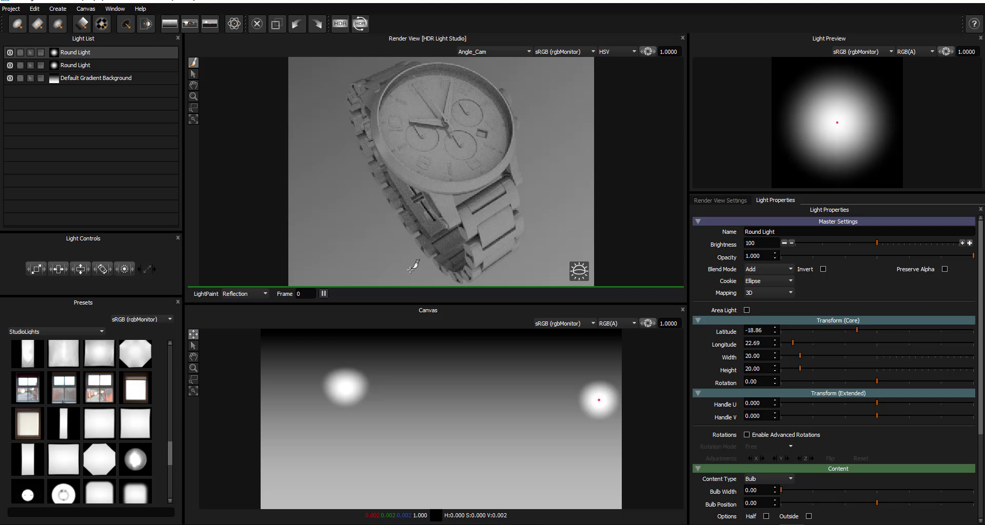
pyautogui.click(39, 24)
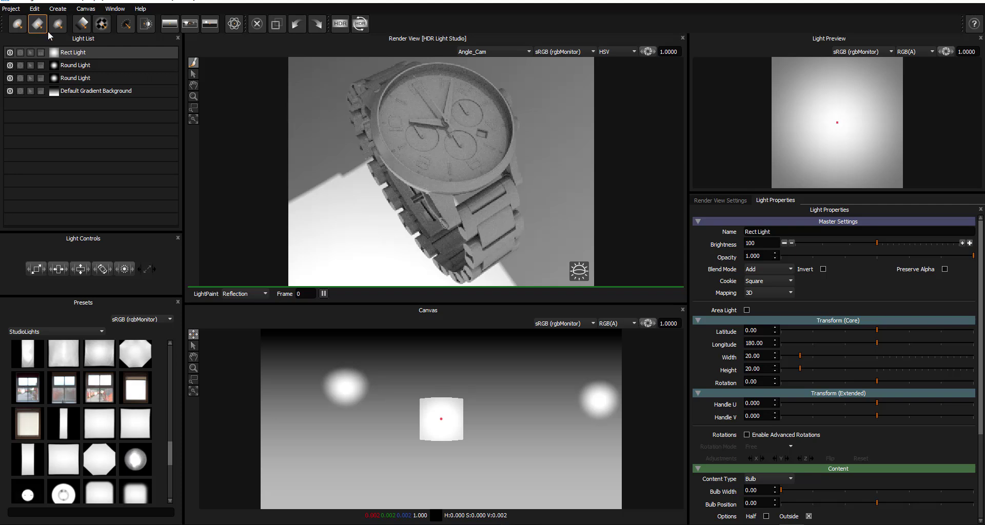
pyautogui.click(442, 255)
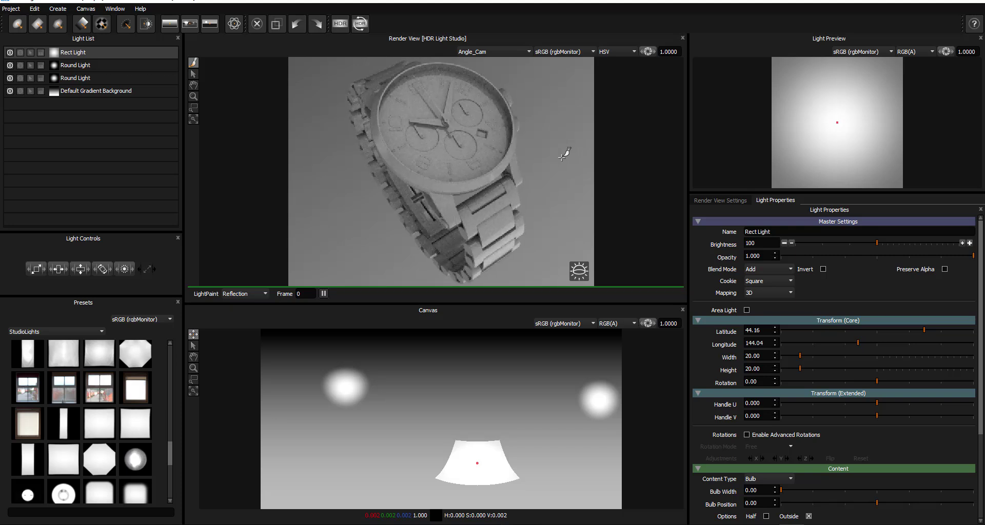
# Add a Hex Light and place its reflection on the upper bracelet links, at latitude -65.41, longitude 133.98
pyautogui.click(59, 24)
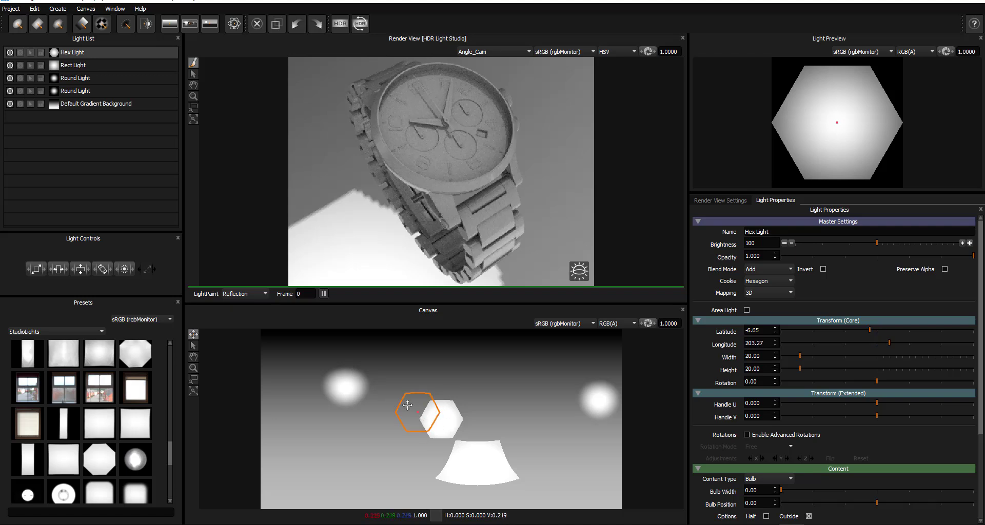
pyautogui.moveTo(440, 418); pyautogui.dragTo(406, 379)
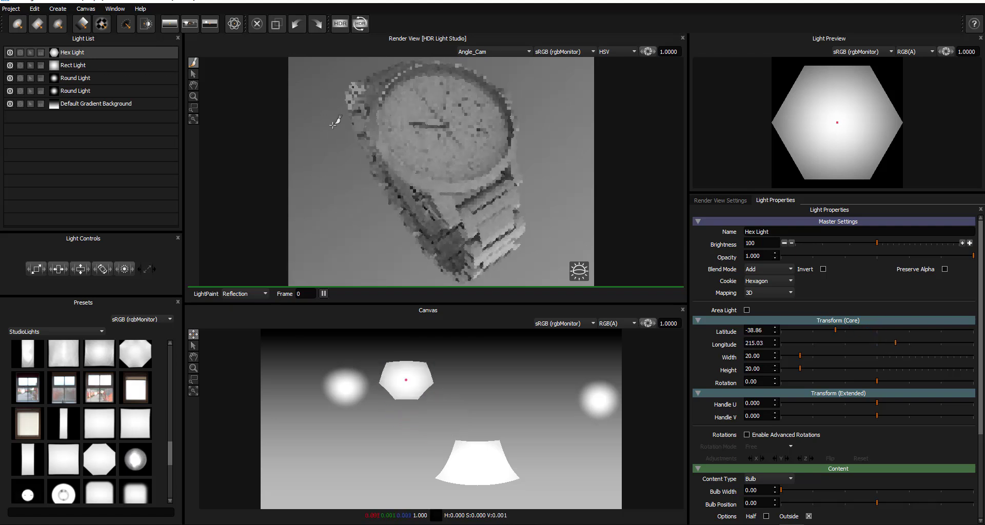
pyautogui.moveTo(362, 95); pyautogui.dragTo(359, 81)
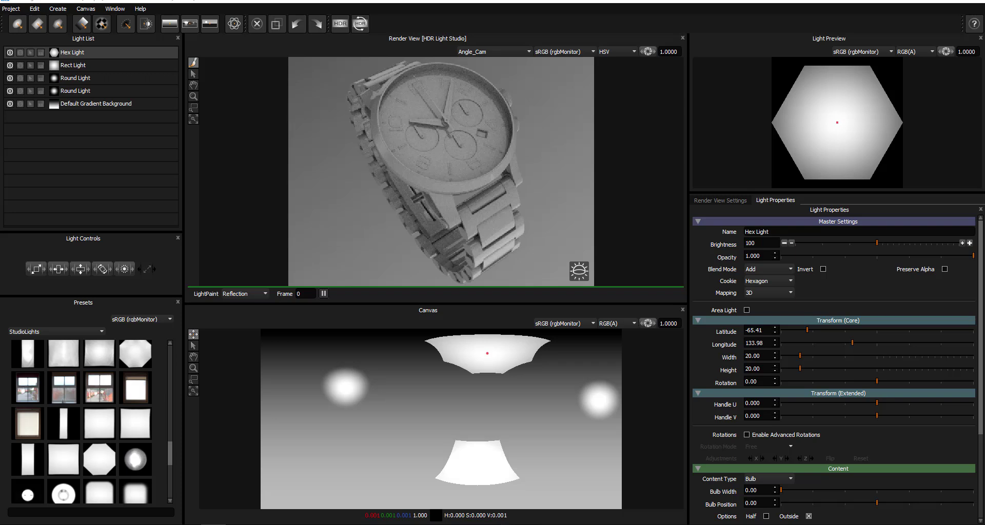
# Add a Gradient Light and paint its reflection near the lower right of the watch case, at latitude 35.48, longitude 108.33
pyautogui.click(82, 26)
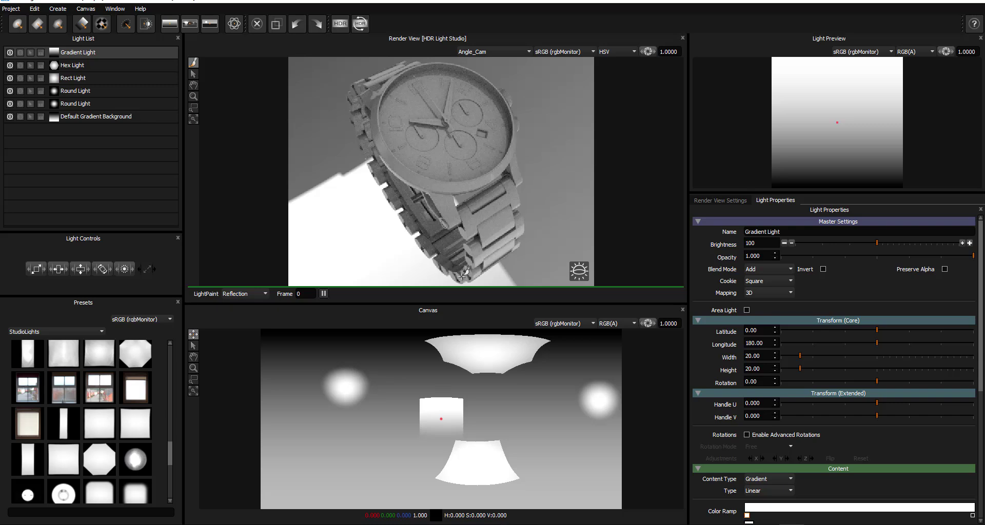
pyautogui.moveTo(508, 104); pyautogui.dragTo(515, 135)
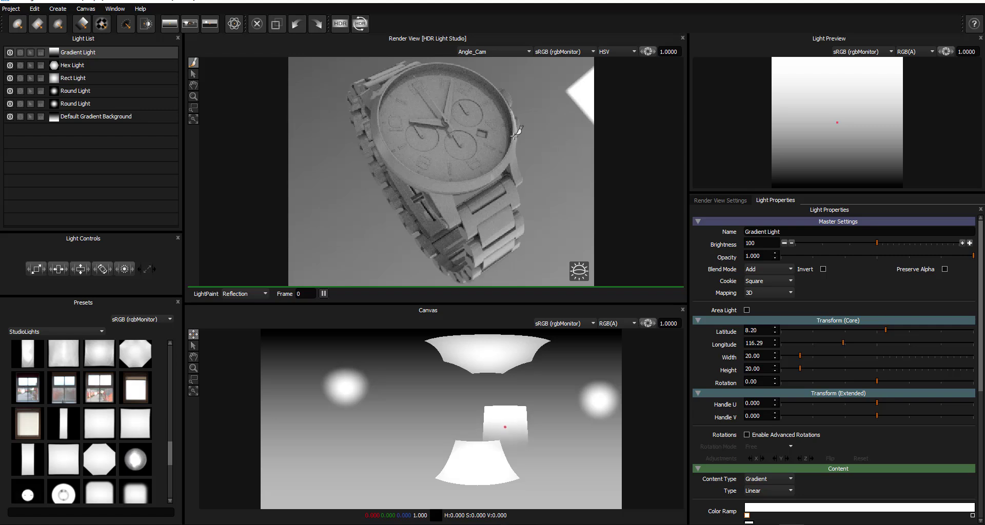
pyautogui.moveTo(506, 189); pyautogui.dragTo(505, 158)
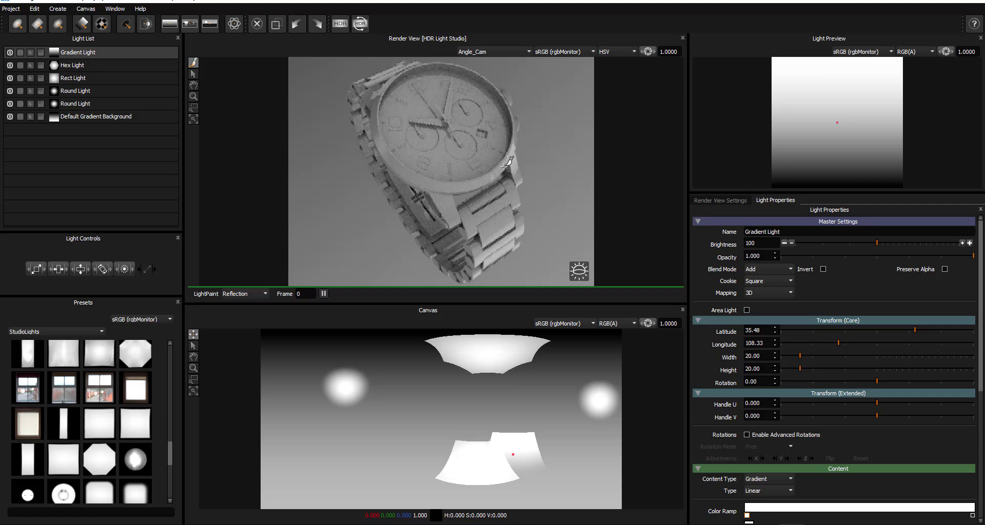
# Set the start color of the Gradient Light's color ramp to the Kelvin preset Illuminant D50 [5003K] Natural daylight
pyautogui.scroll(-6, 819, 372)
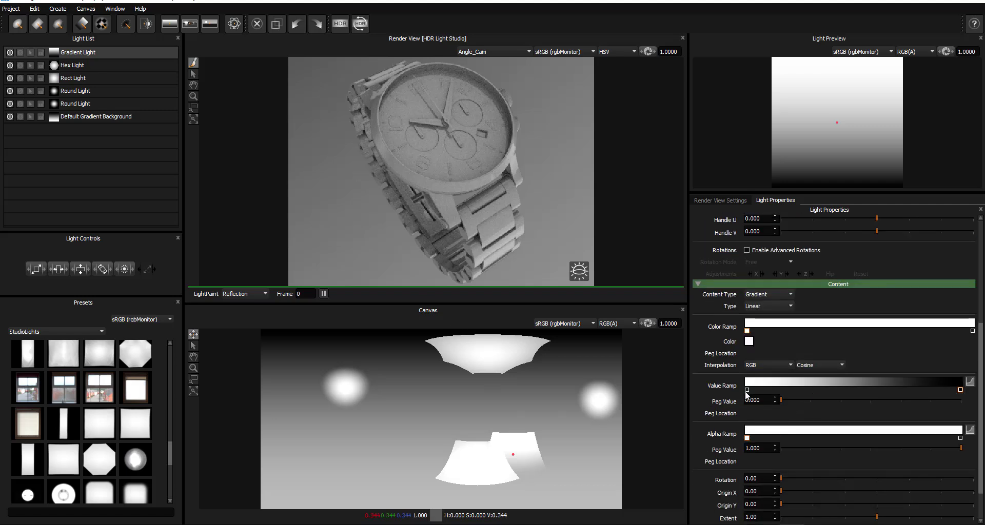
pyautogui.click(749, 342)
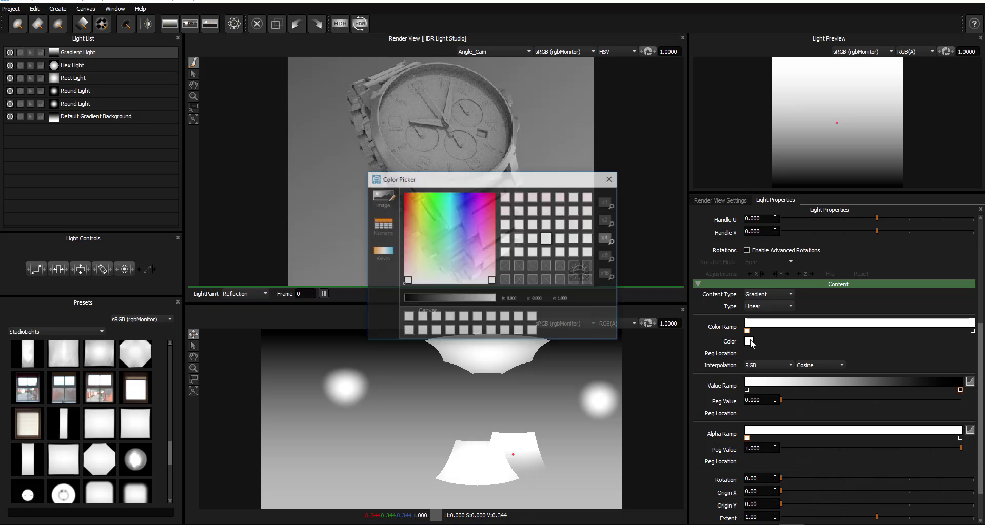
pyautogui.click(384, 248)
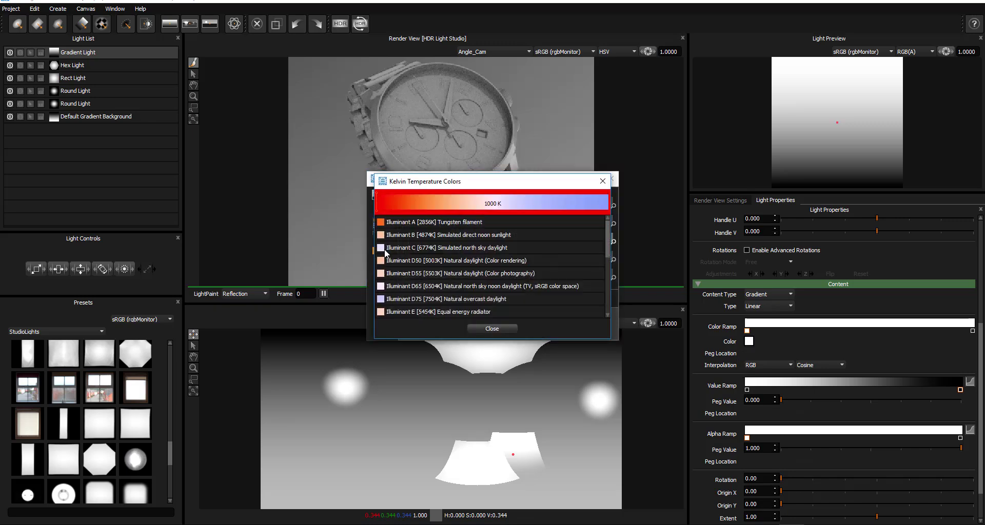
pyautogui.click(388, 261)
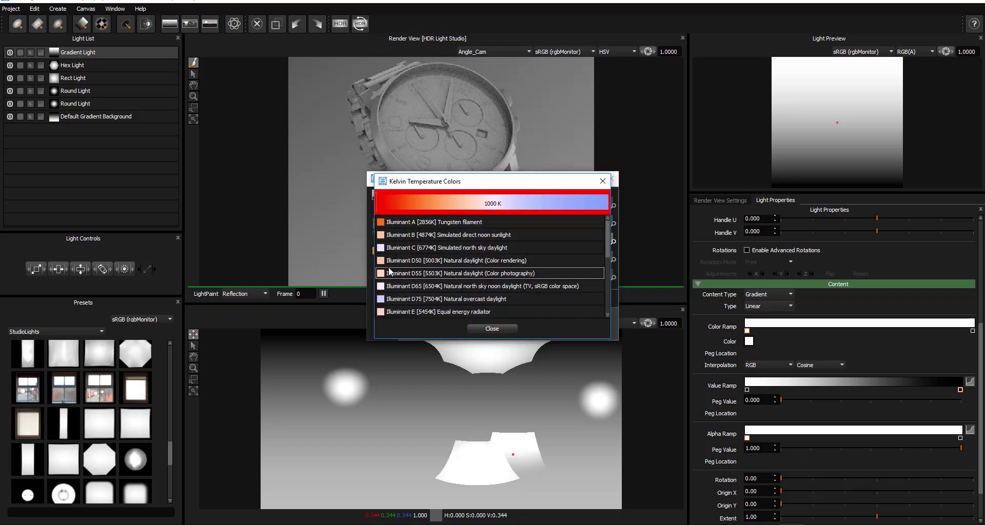
pyautogui.click(485, 329)
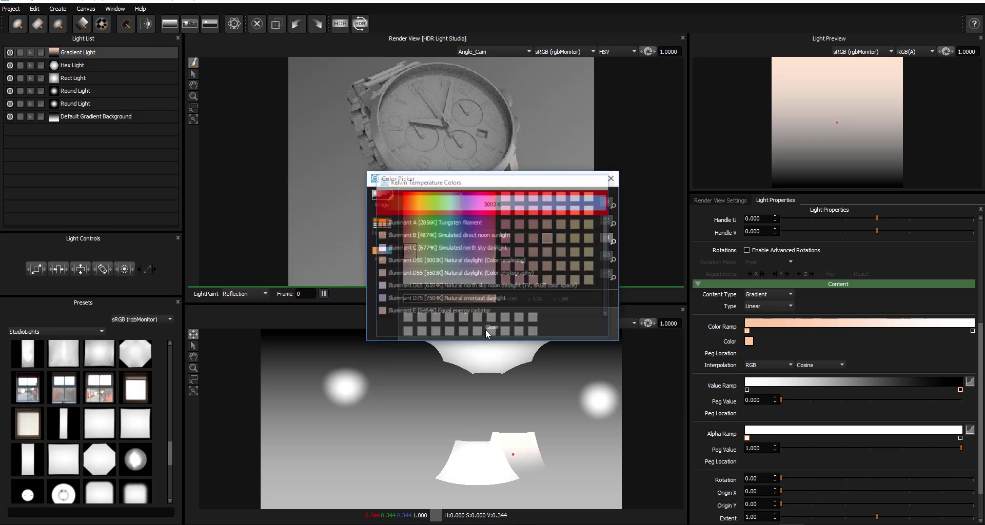
pyautogui.click(611, 178)
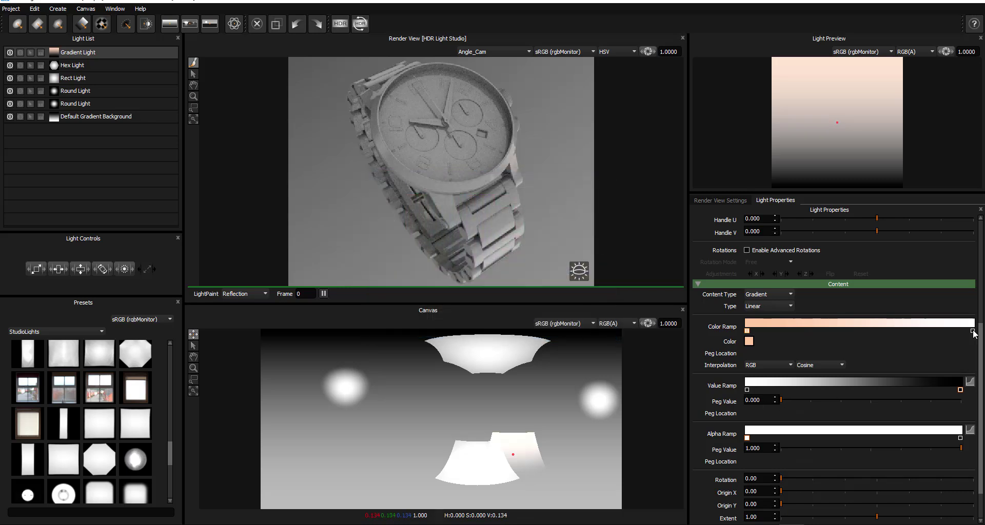
# Set the end color of the Gradient Light's color ramp to magenta and paint the light's reflection onto the watch dial
pyautogui.doubleClick(973, 331)
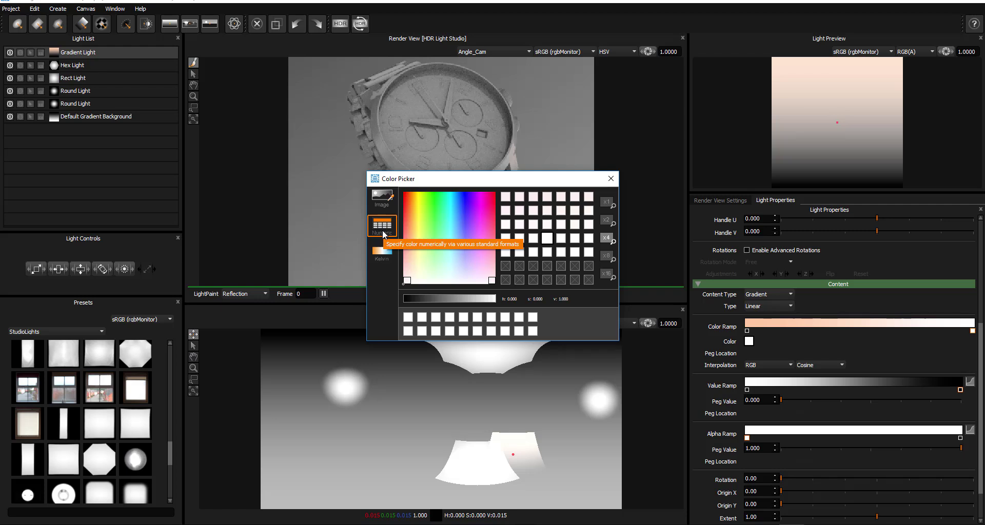
pyautogui.click(482, 199)
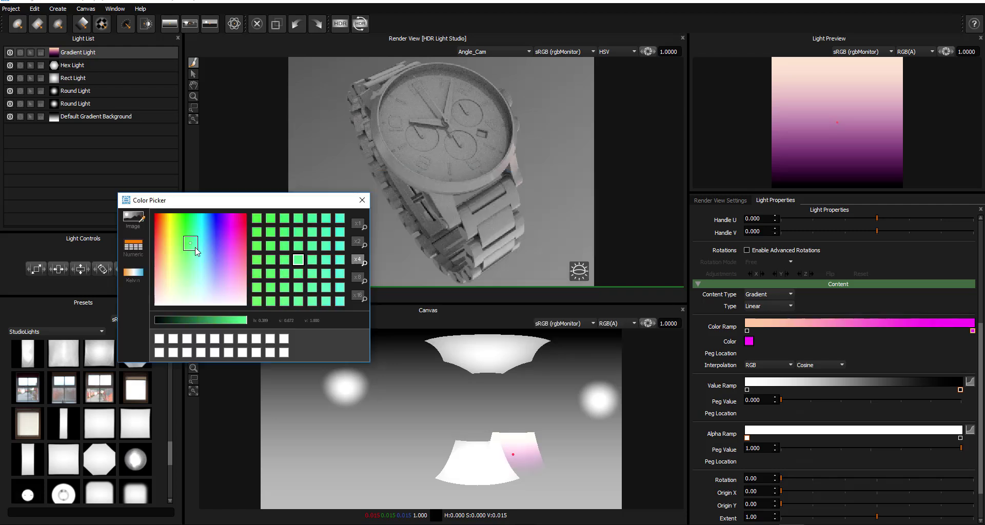
pyautogui.moveTo(197, 252)
pyautogui.mouseDown()
pyautogui.moveTo(241, 220)
pyautogui.moveTo(233, 225)
pyautogui.mouseUp()
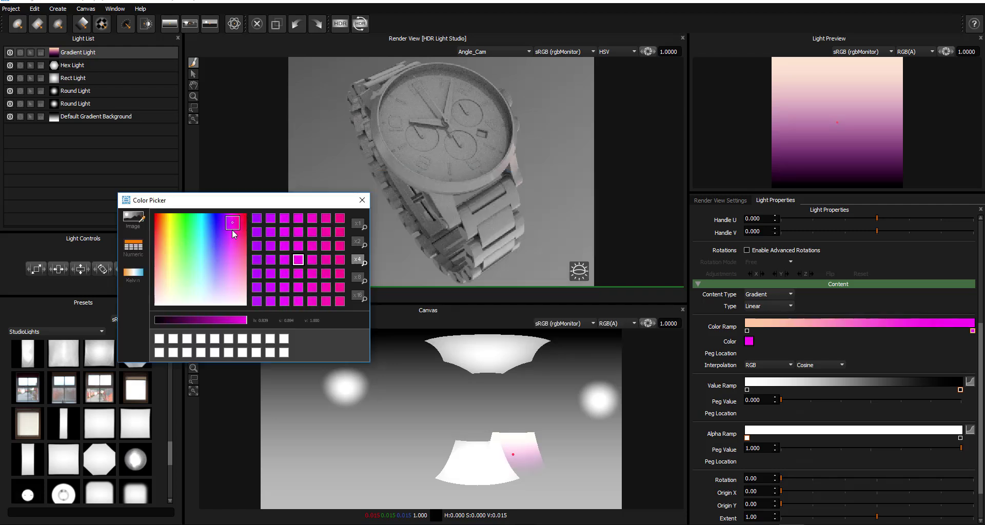
pyautogui.click(361, 201)
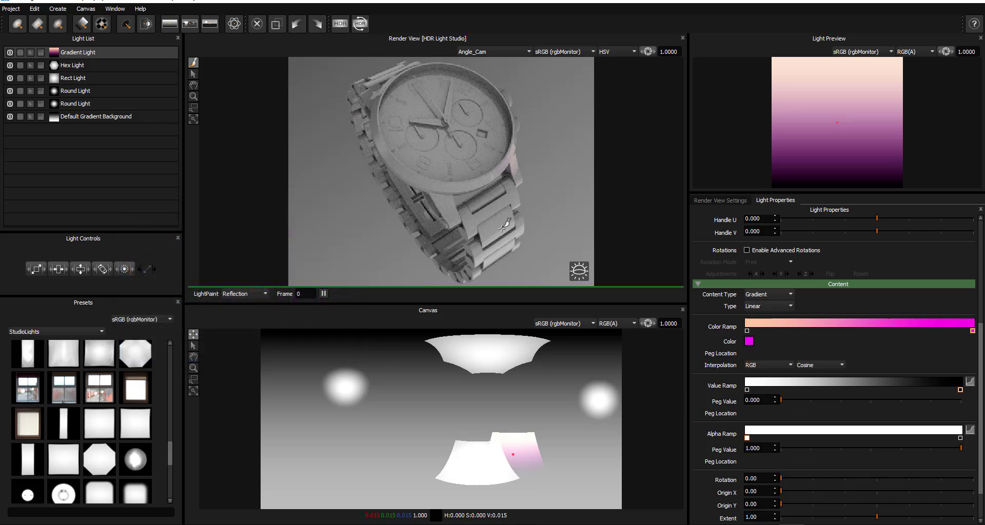
pyautogui.moveTo(500, 213); pyautogui.dragTo(502, 141)
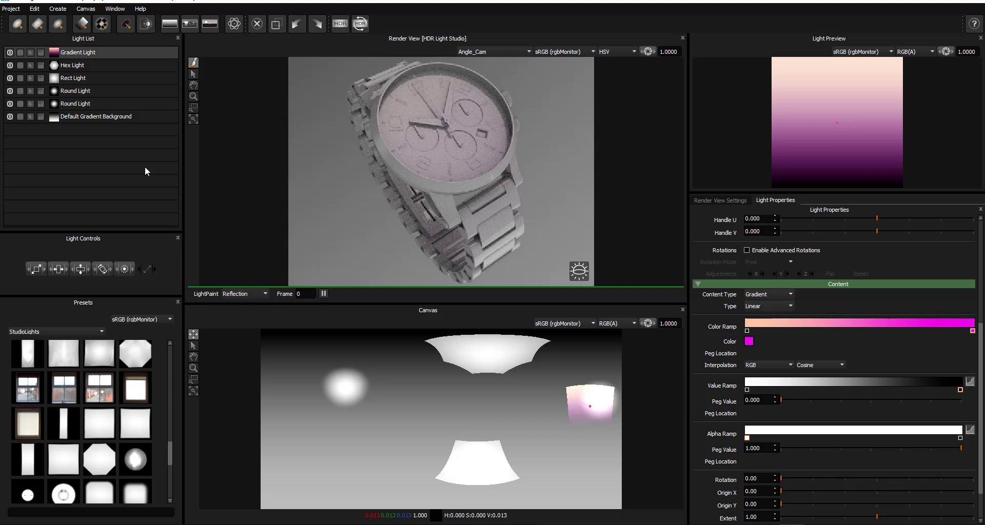
# Switch the canvas to light selection and check which lights are stacked under the Round, Hex and Rect Lights
pyautogui.click(194, 345)
pyautogui.click(76, 66)
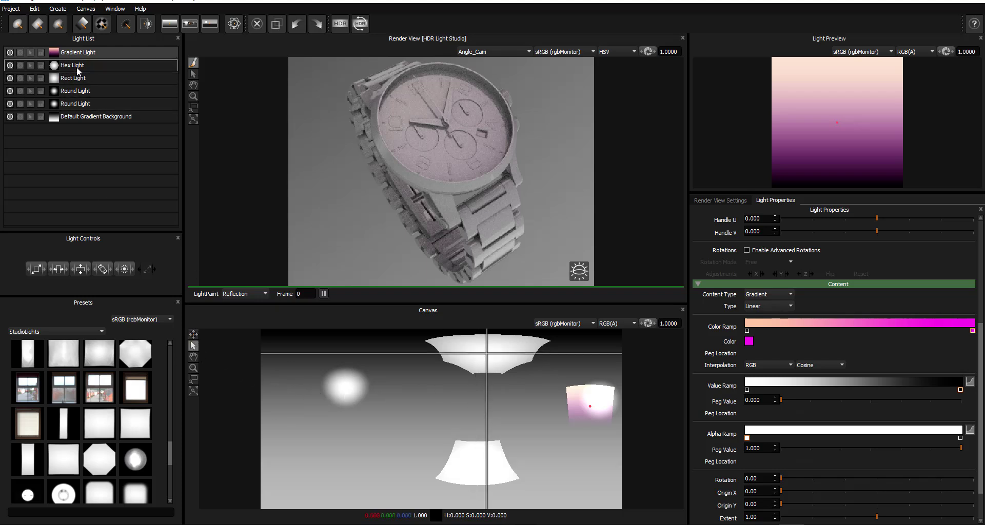
pyautogui.click(345, 386)
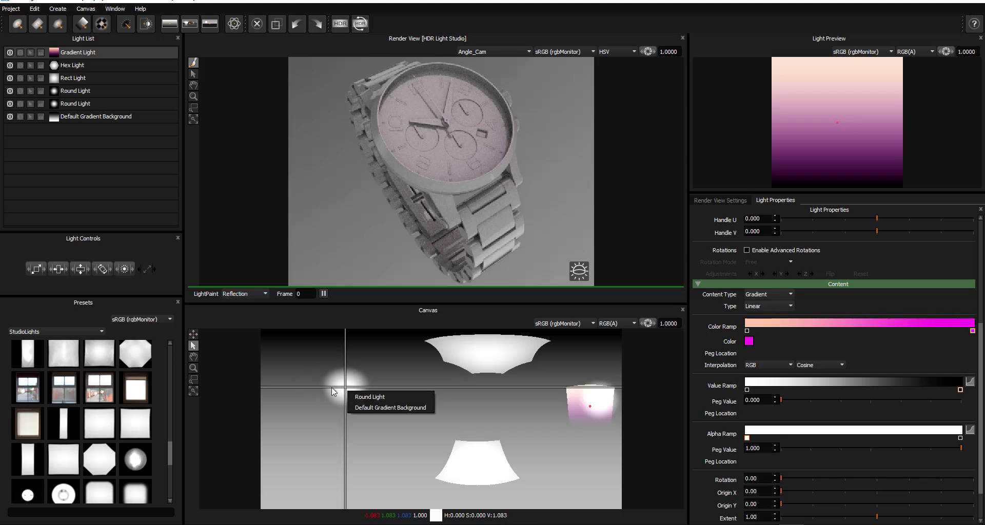
pyautogui.click(470, 342)
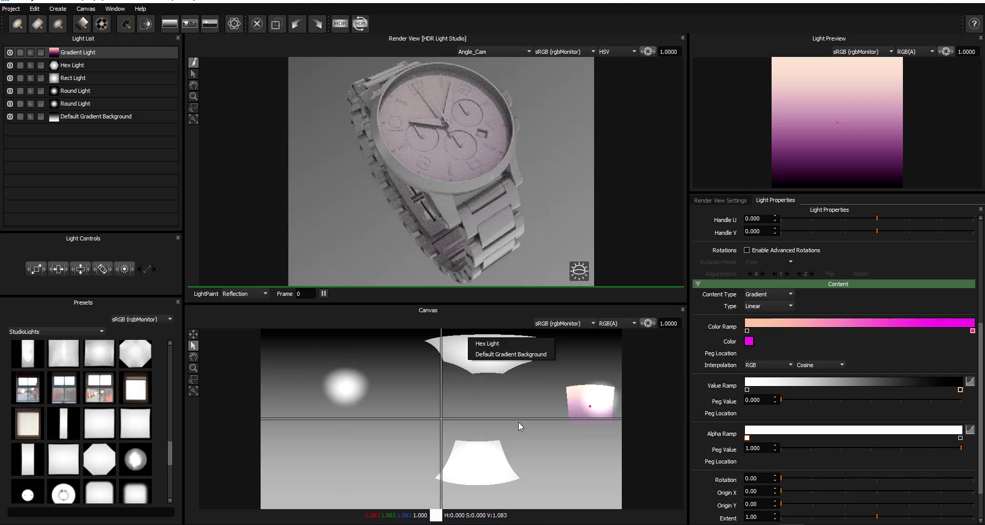
pyautogui.click(475, 456)
pyautogui.click(593, 396)
pyautogui.click(488, 354)
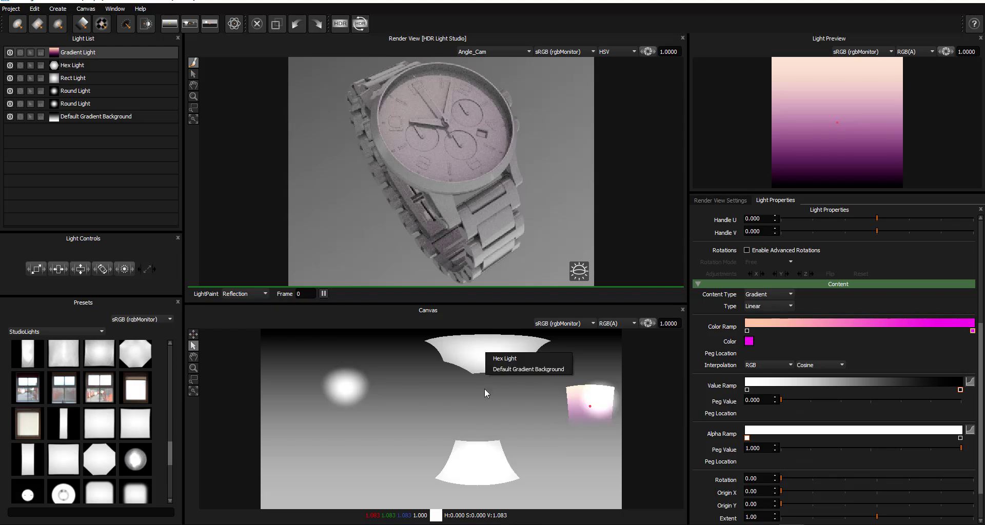
pyautogui.click(478, 450)
pyautogui.click(488, 342)
pyautogui.click(488, 342)
pyautogui.click(478, 462)
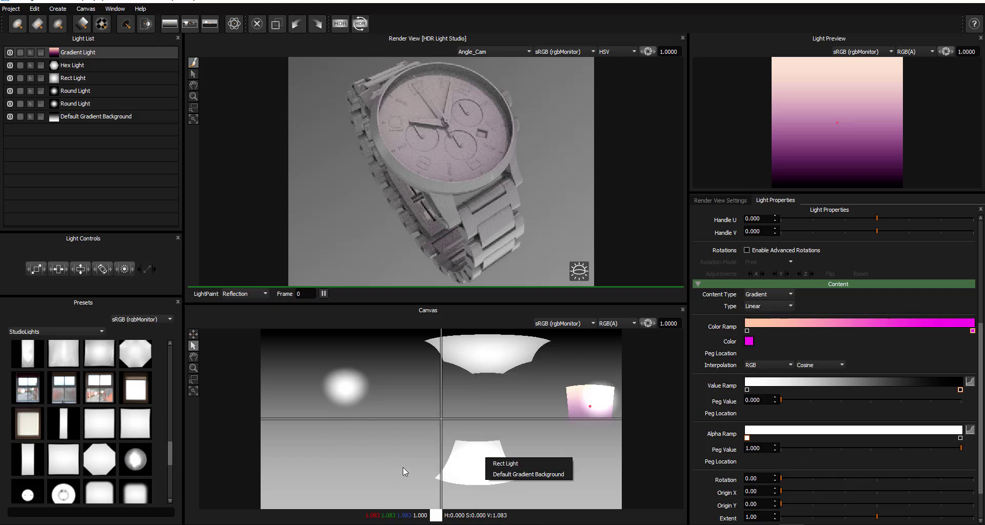
# Lock the Default Gradient Background and pick lights directly on the canvas, ending with the Round Light on its left half
pyautogui.click(90, 118)
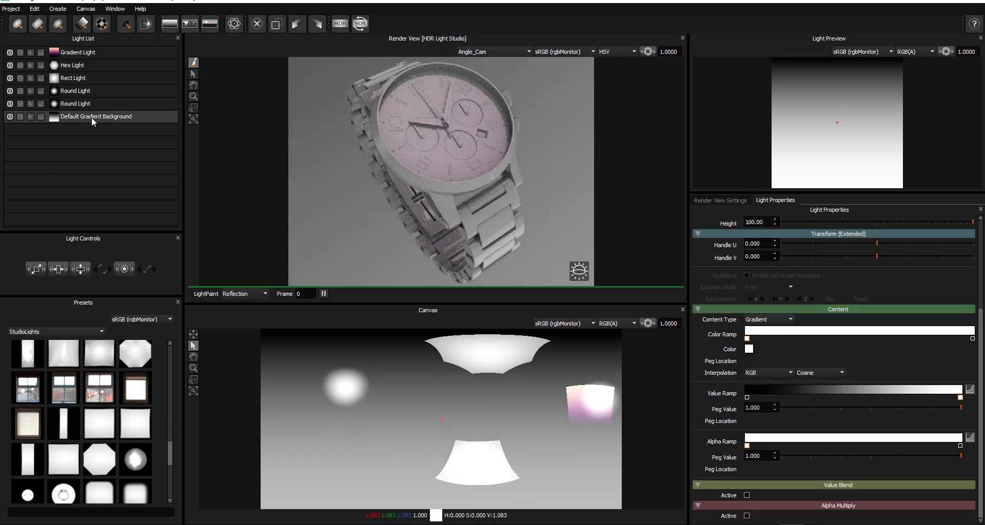
pyautogui.click(40, 116)
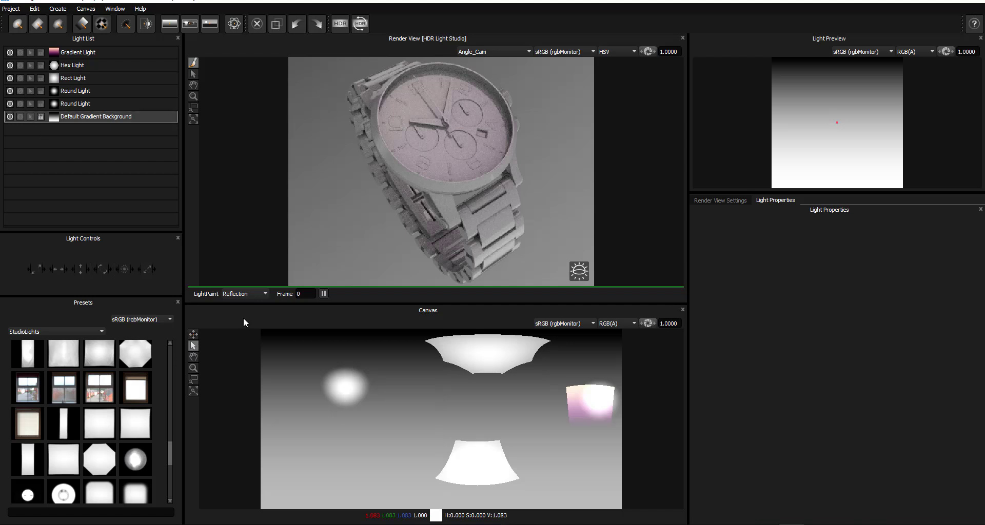
pyautogui.click(352, 385)
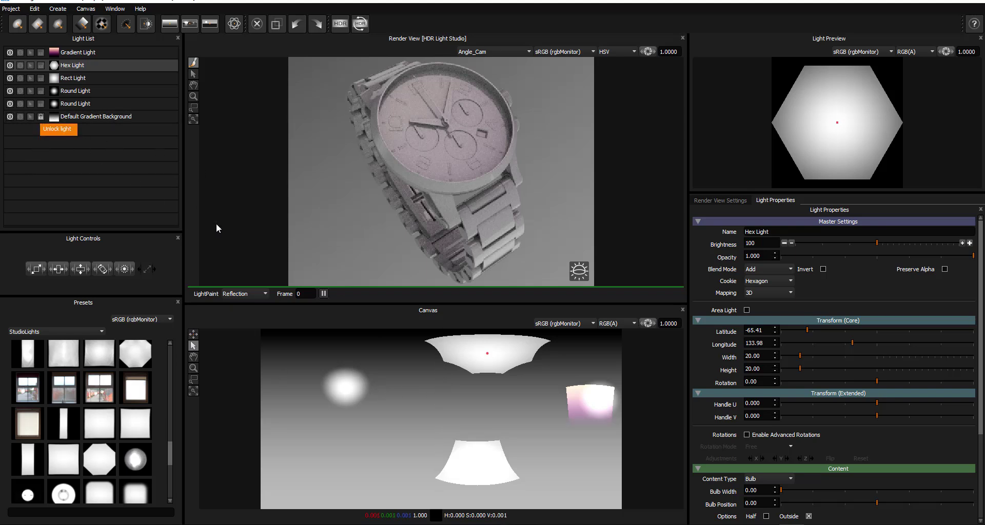
pyautogui.click(341, 386)
pyautogui.click(460, 448)
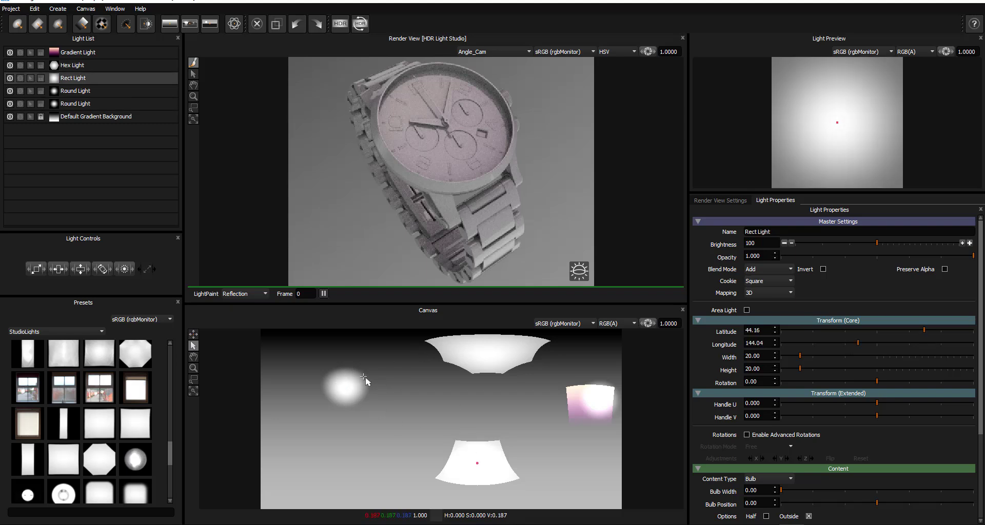
pyautogui.click(341, 390)
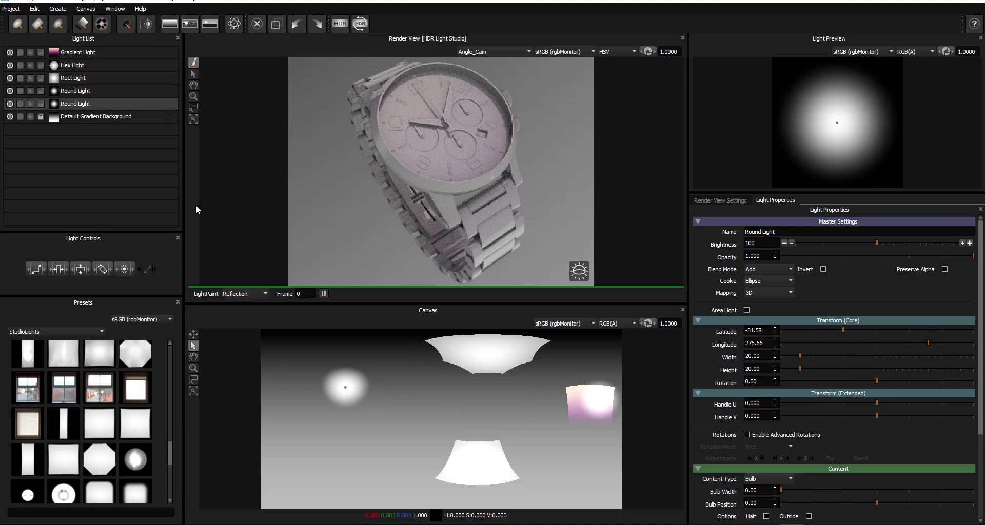
# Move the selected Round Light around the canvas and paint its reflection onto the lower left case edge, at latitude -2.52, longitude 272.77
pyautogui.click(193, 334)
pyautogui.moveTo(345, 387); pyautogui.dragTo(325, 385)
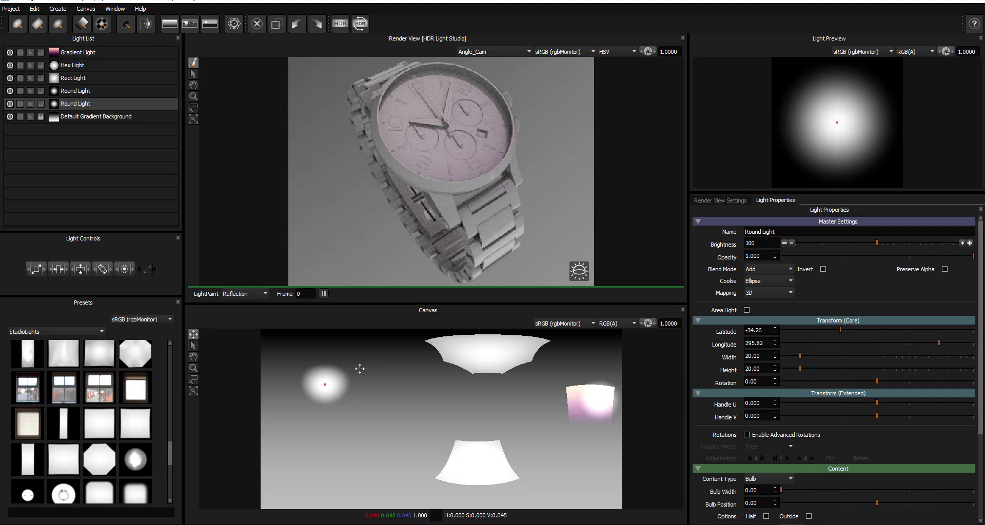
pyautogui.click(486, 354)
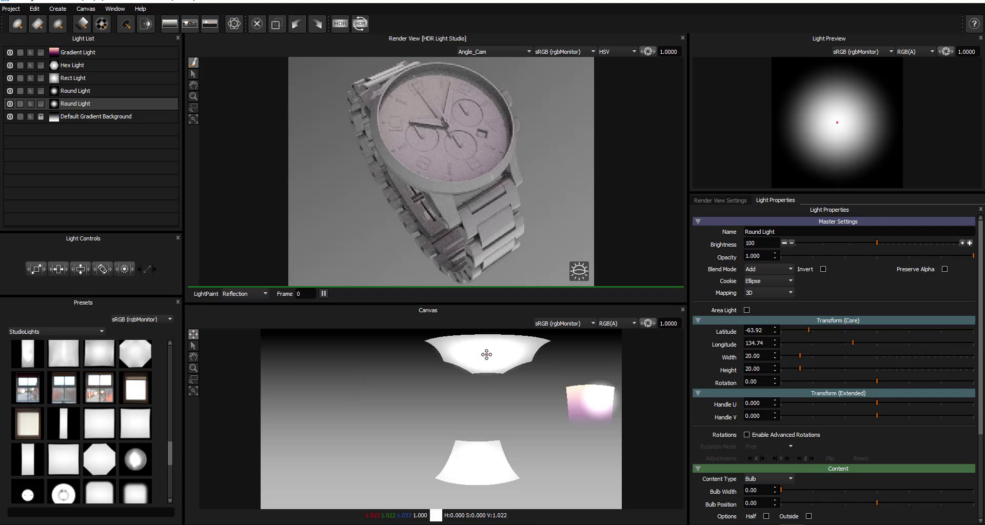
pyautogui.moveTo(329, 402); pyautogui.dragTo(322, 407)
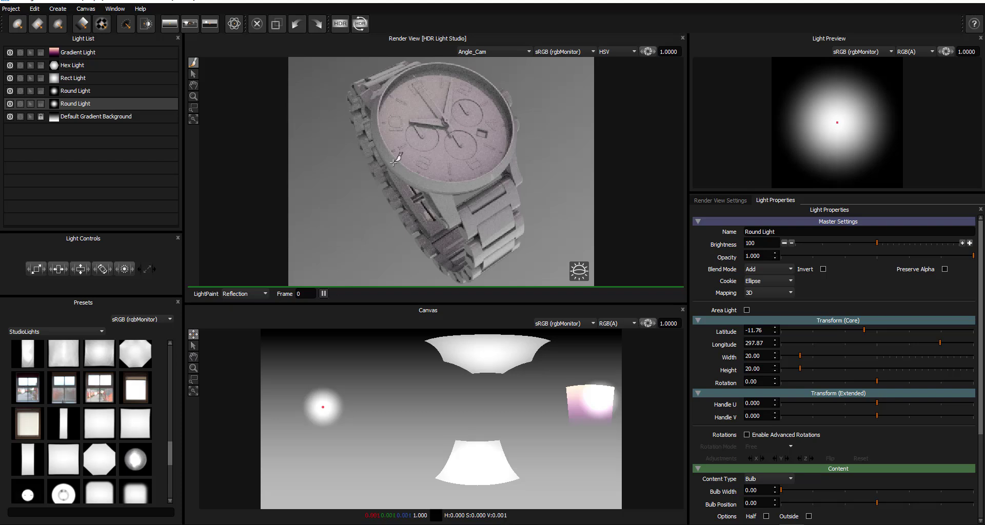
pyautogui.moveTo(399, 164); pyautogui.dragTo(399, 167)
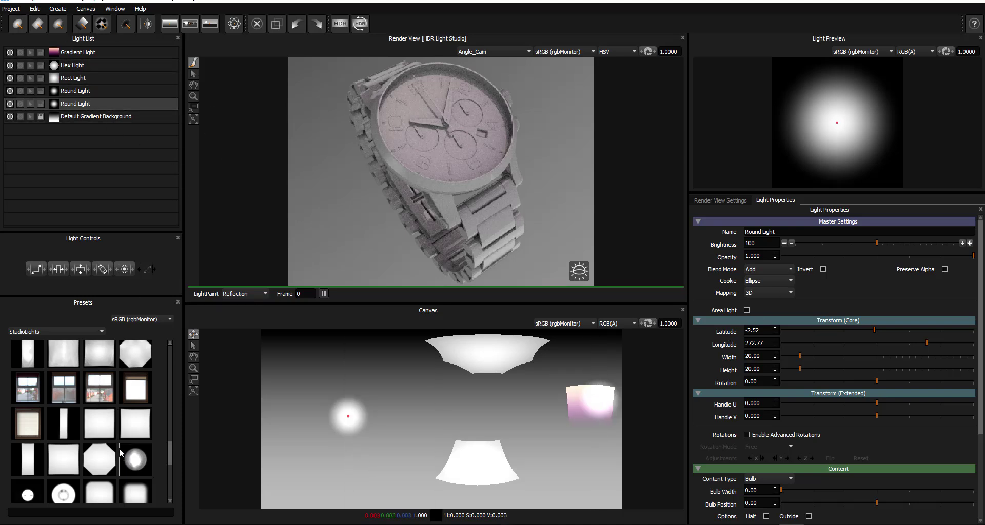
# Add the Soft Zebra preset light and paint its reflection onto the upper left bracelet, at latitude -28.76, longitude 197.92
pyautogui.scroll(-3, 119, 450)
pyautogui.scroll(2, 119, 448)
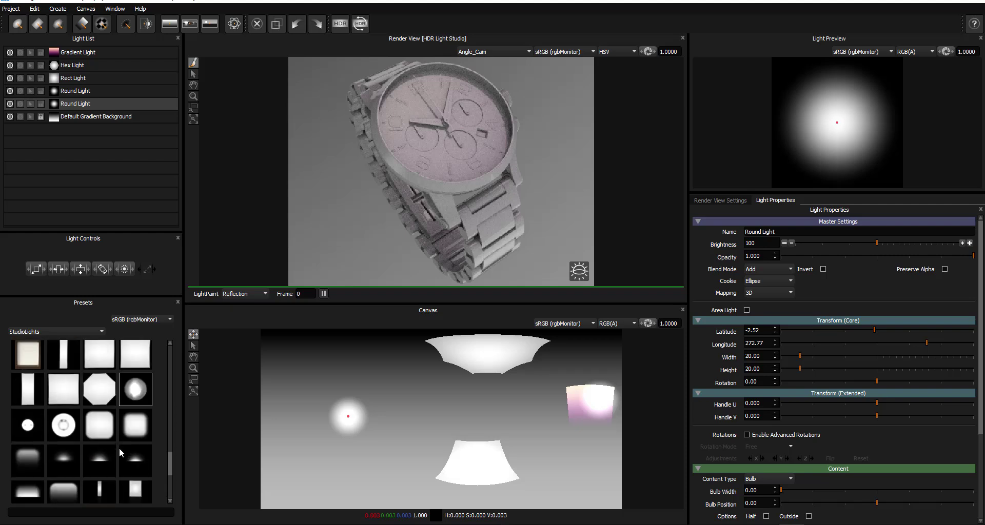
pyautogui.scroll(-3, 119, 448)
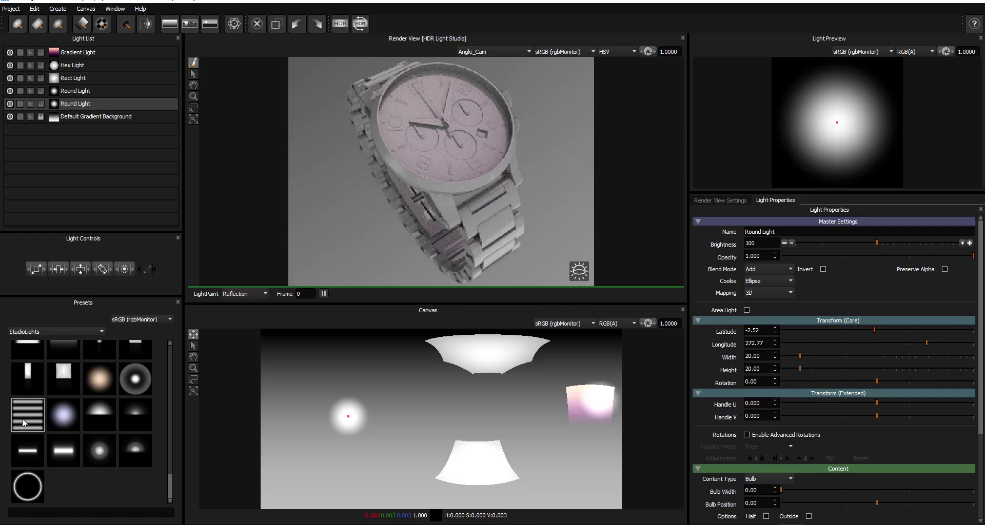
pyautogui.moveTo(22, 417); pyautogui.dragTo(295, 485)
pyautogui.moveTo(358, 103)
pyautogui.mouseDown()
pyautogui.moveTo(499, 234)
pyautogui.moveTo(361, 89)
pyautogui.moveTo(456, 163)
pyautogui.moveTo(472, 192)
pyautogui.moveTo(481, 247)
pyautogui.moveTo(484, 226)
pyautogui.moveTo(452, 277)
pyautogui.moveTo(351, 97)
pyautogui.mouseUp()
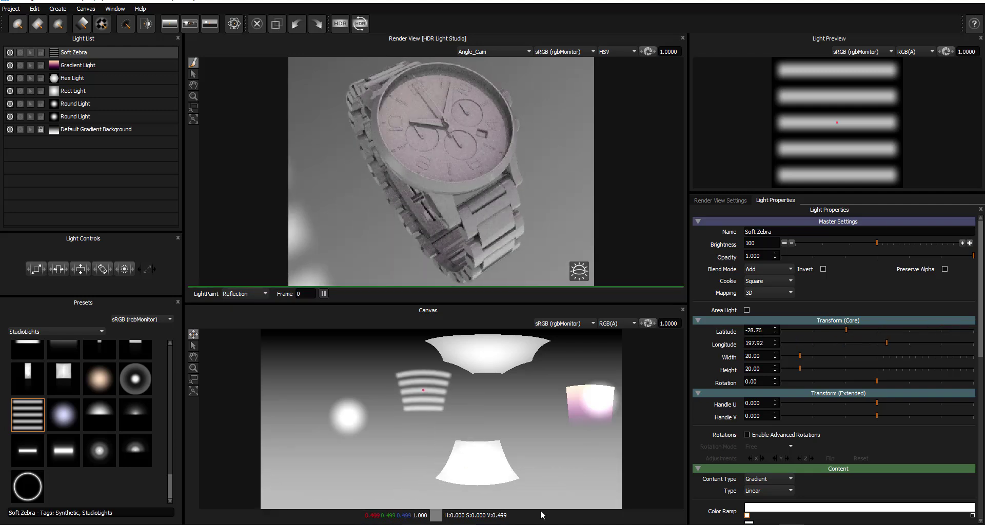
# Select the Round Light on the canvas's left half, raise its brightness to 361 and colour it orange
pyautogui.click(193, 345)
pyautogui.click(345, 424)
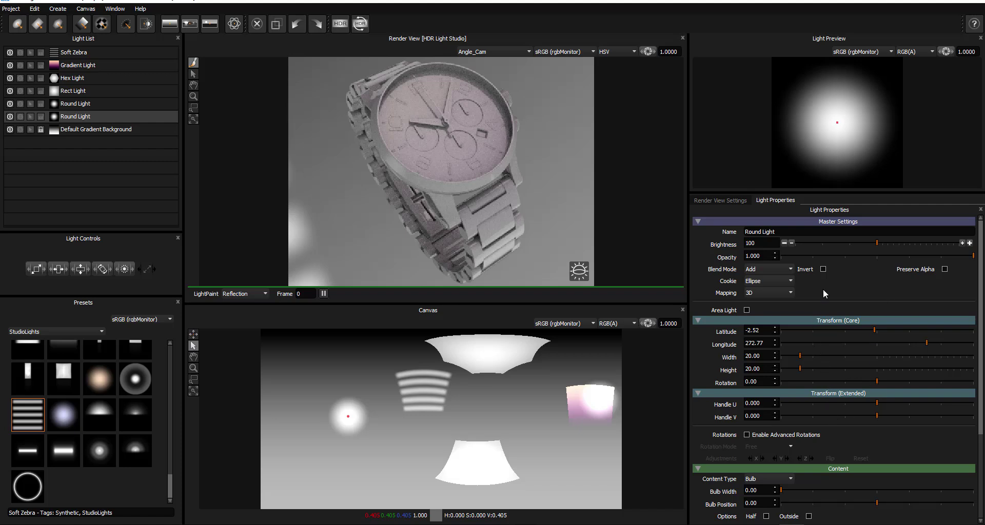
pyautogui.moveTo(877, 242)
pyautogui.mouseDown()
pyautogui.moveTo(897, 243)
pyautogui.moveTo(889, 245)
pyautogui.mouseUp()
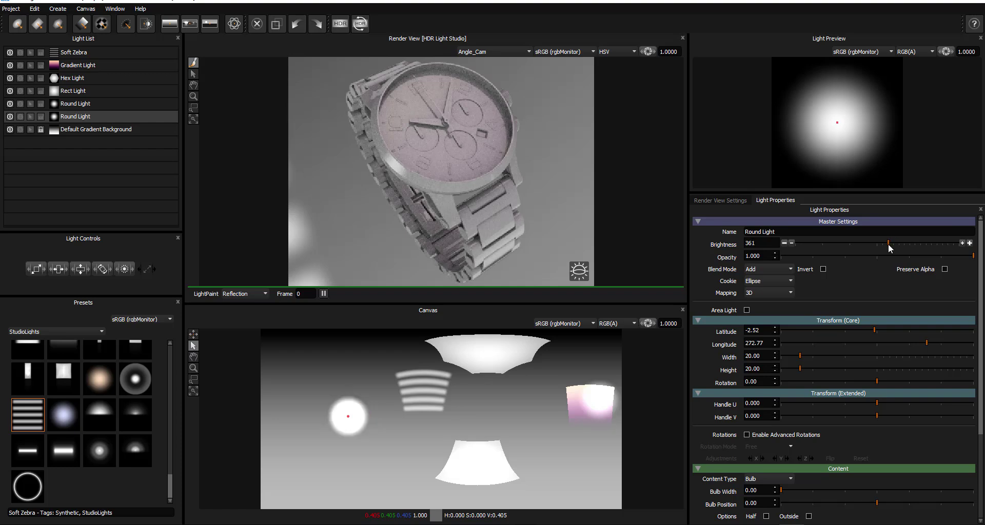
pyautogui.scroll(-3, 819, 389)
pyautogui.click(753, 426)
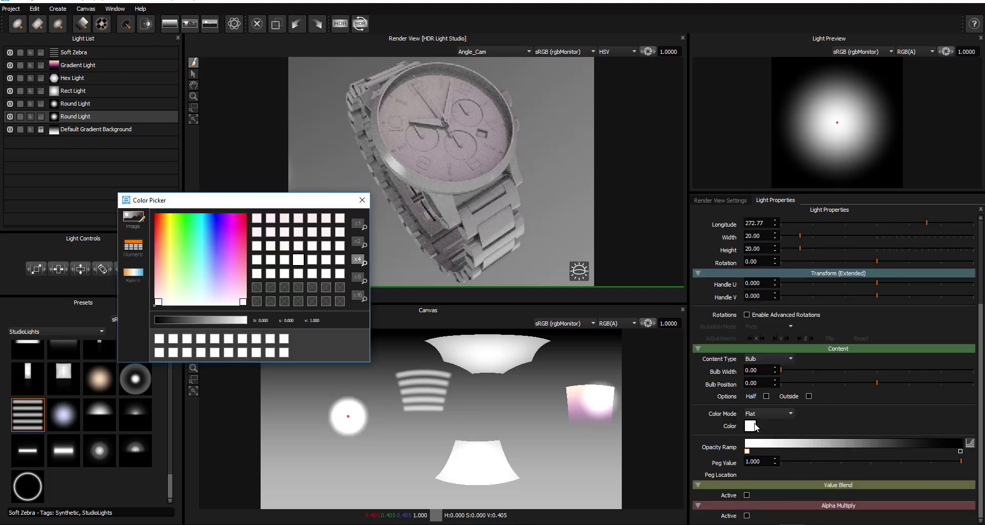
pyautogui.moveTo(165, 248); pyautogui.dragTo(161, 235)
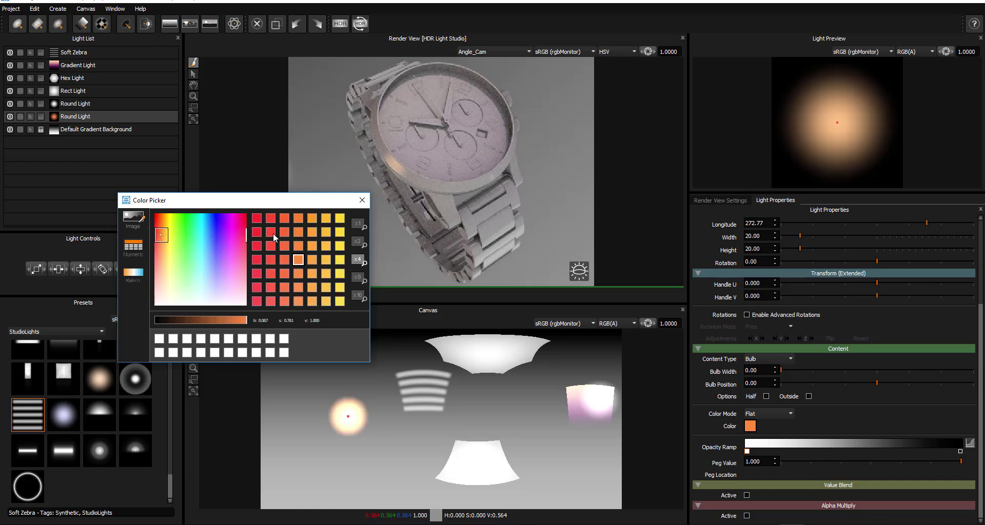
pyautogui.click(362, 200)
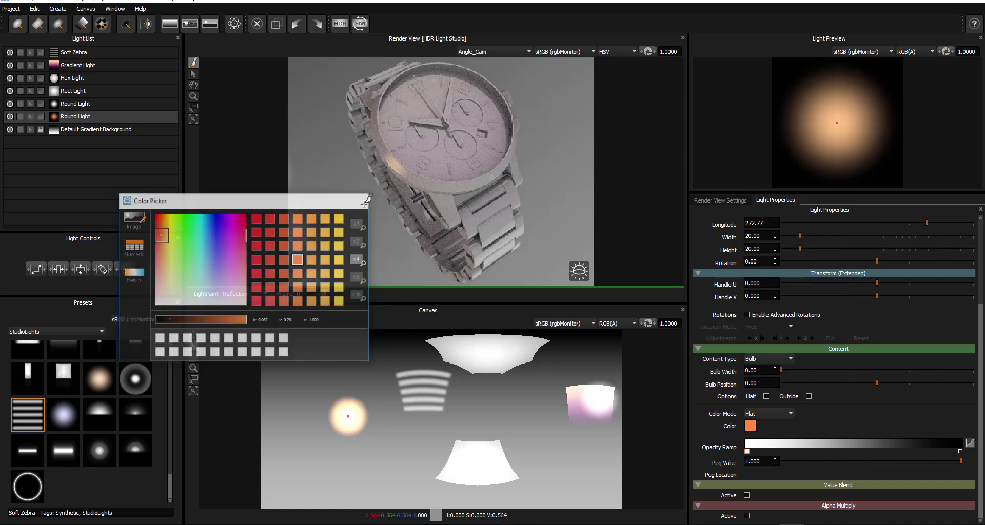
# Pick the Rect Light on the canvas and set its bulb width to 23.47 and bulb position to 8.13
pyautogui.click(477, 465)
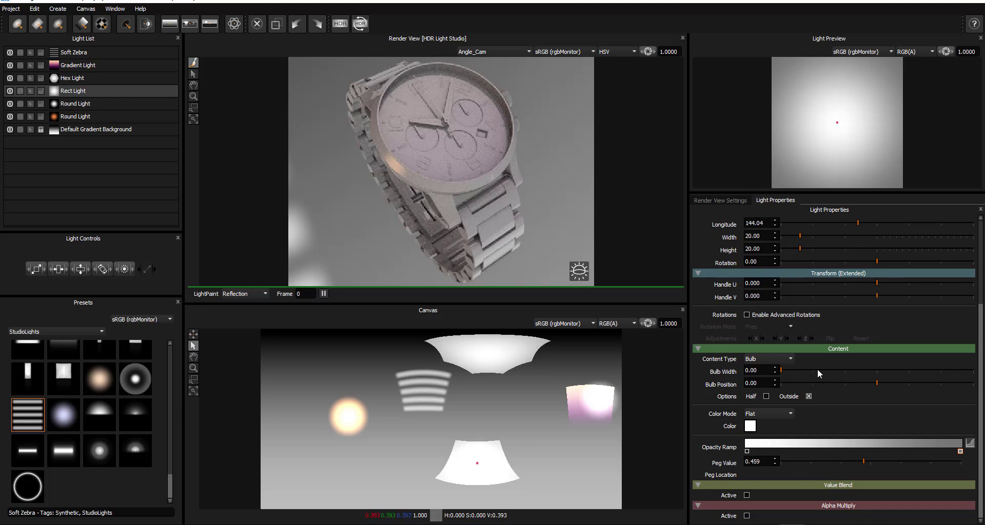
pyautogui.moveTo(785, 374); pyautogui.dragTo(893, 382)
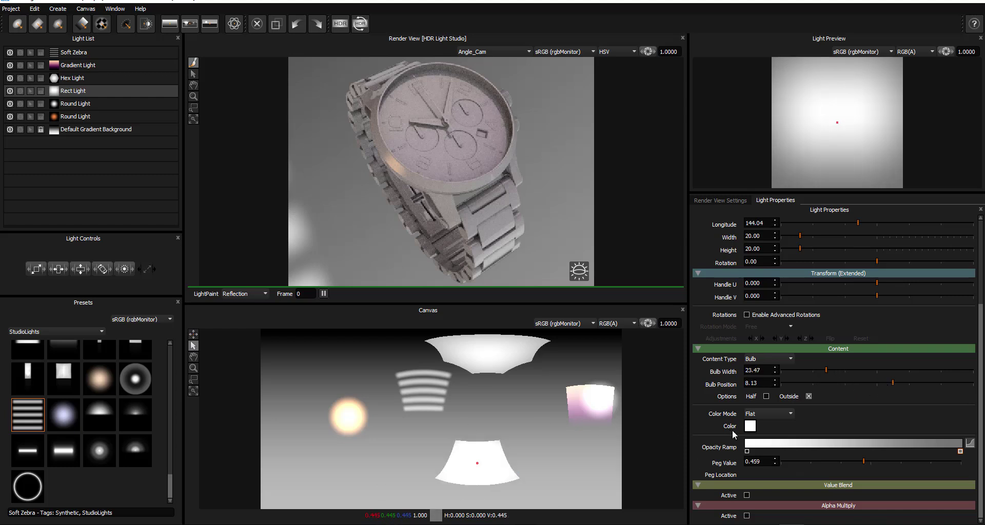
# Enlarge the Rect Light to width 42.67 and height 43.21, and move it on the canvas to latitude 49.09, longitude 141.90
pyautogui.scroll(3, 801, 308)
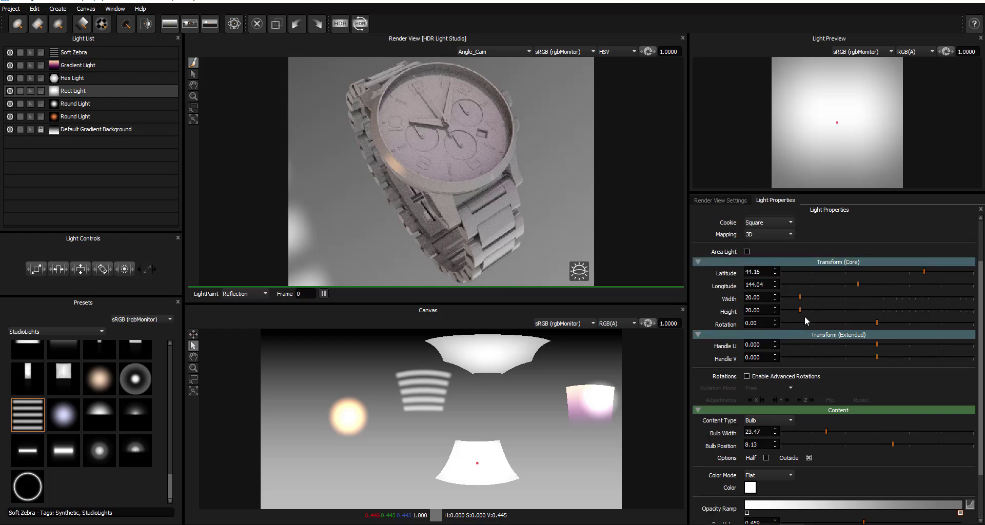
pyautogui.moveTo(804, 301)
pyautogui.mouseDown()
pyautogui.moveTo(816, 299)
pyautogui.moveTo(805, 310)
pyautogui.mouseUp()
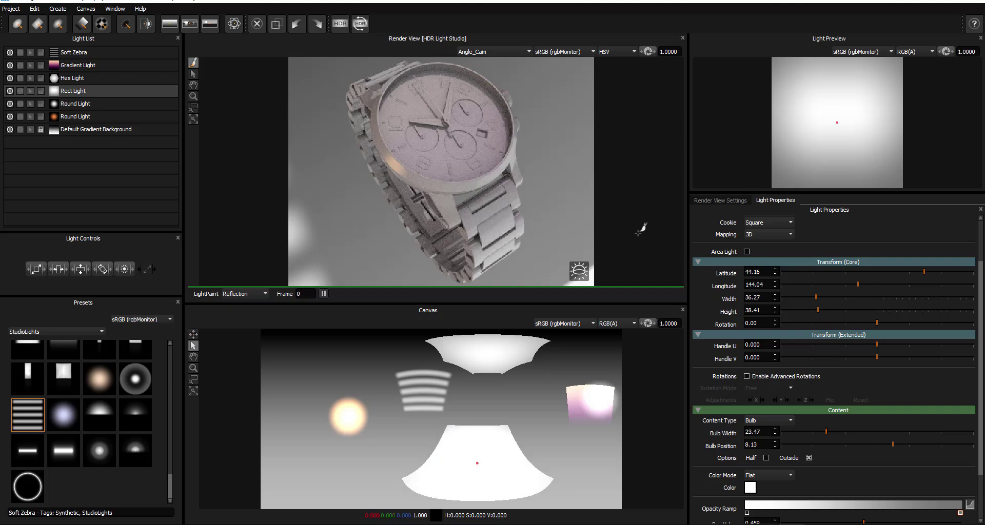
pyautogui.moveTo(817, 297); pyautogui.dragTo(822, 309)
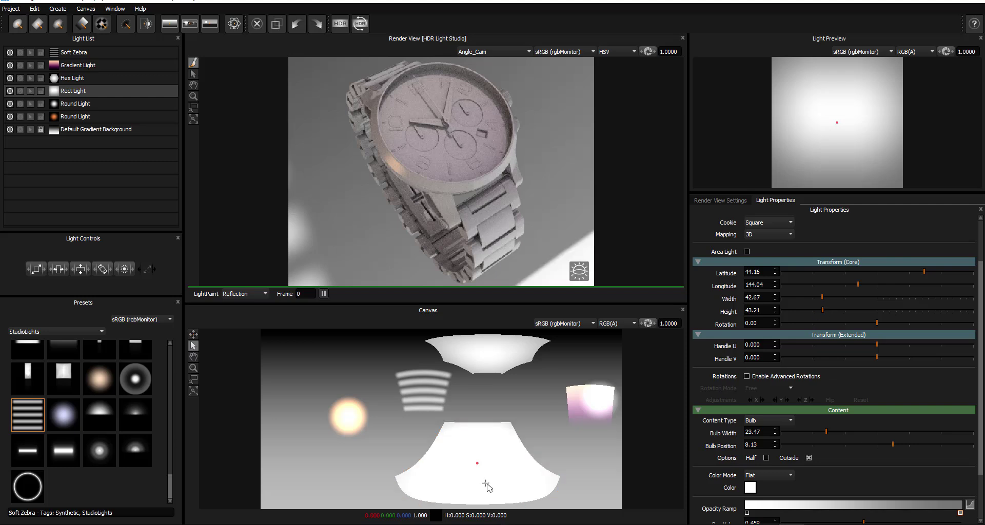
pyautogui.click(194, 335)
pyautogui.moveTo(484, 462); pyautogui.dragTo(479, 468)
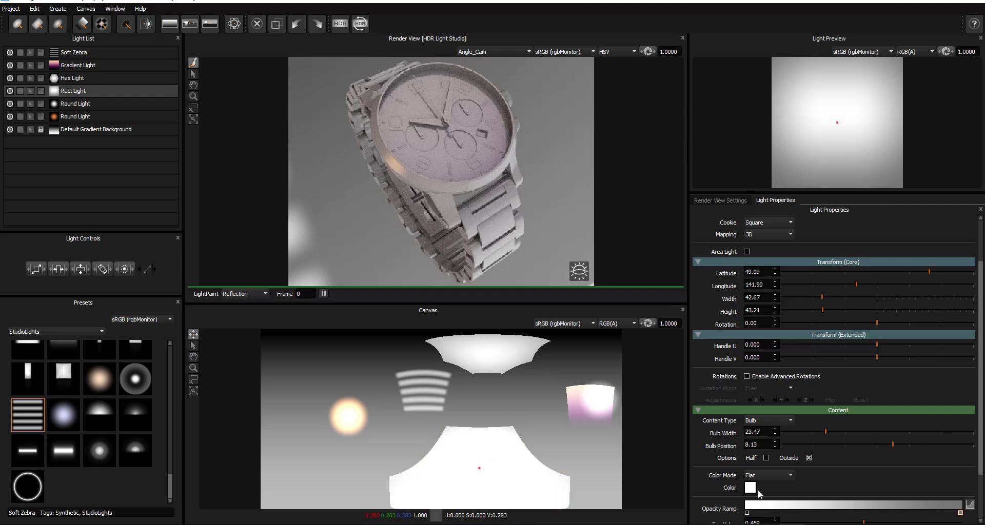
# Try pale violet tints on the Rect Light and settle on orange as its colour
pyautogui.click(750, 488)
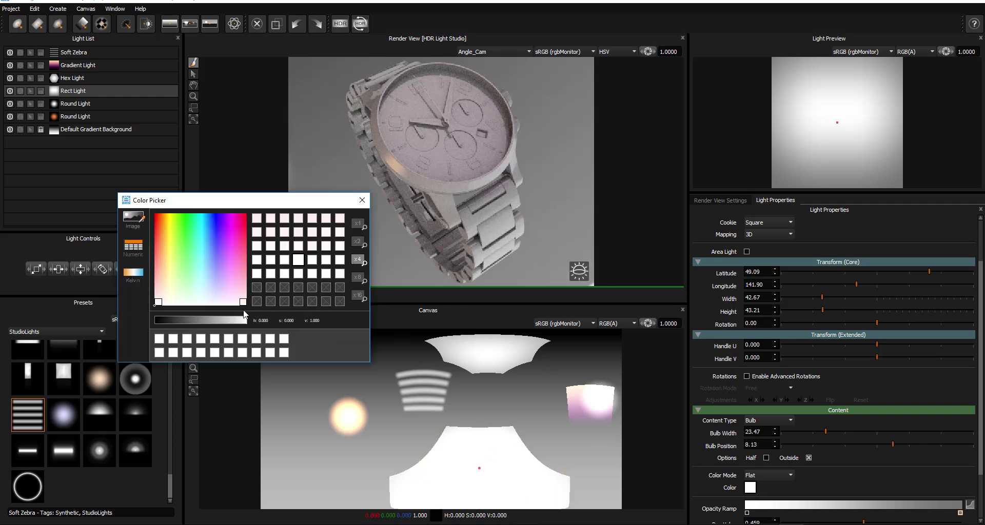
pyautogui.click(214, 292)
pyautogui.click(219, 279)
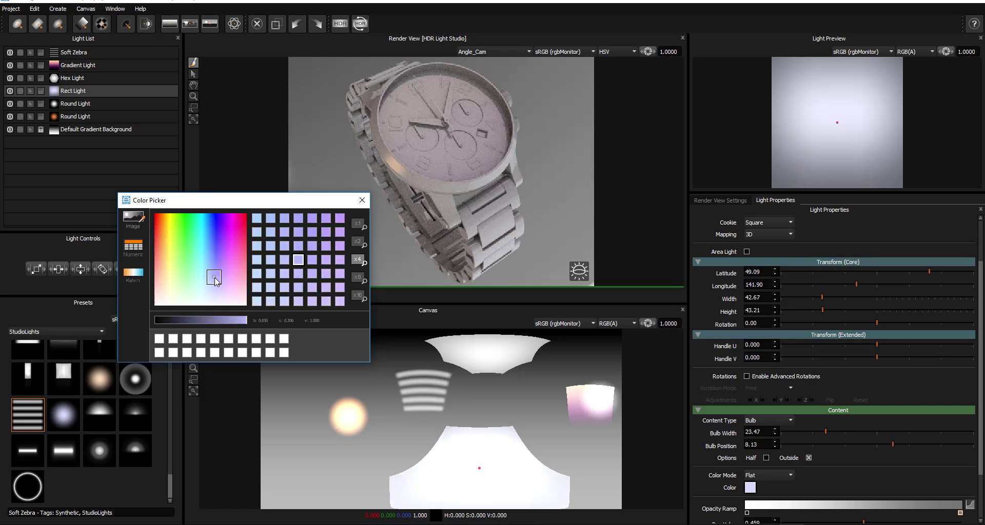
pyautogui.moveTo(219, 279); pyautogui.dragTo(219, 275)
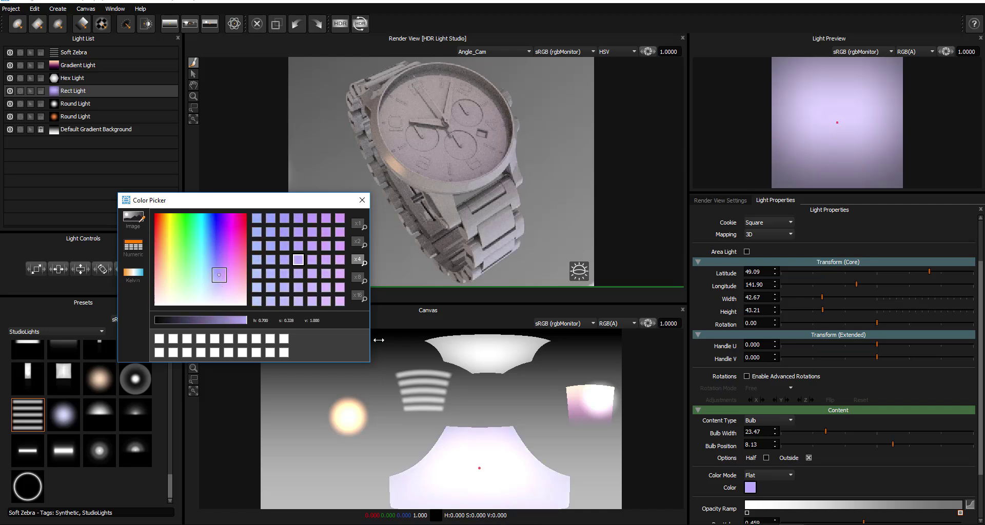
pyautogui.click(215, 273)
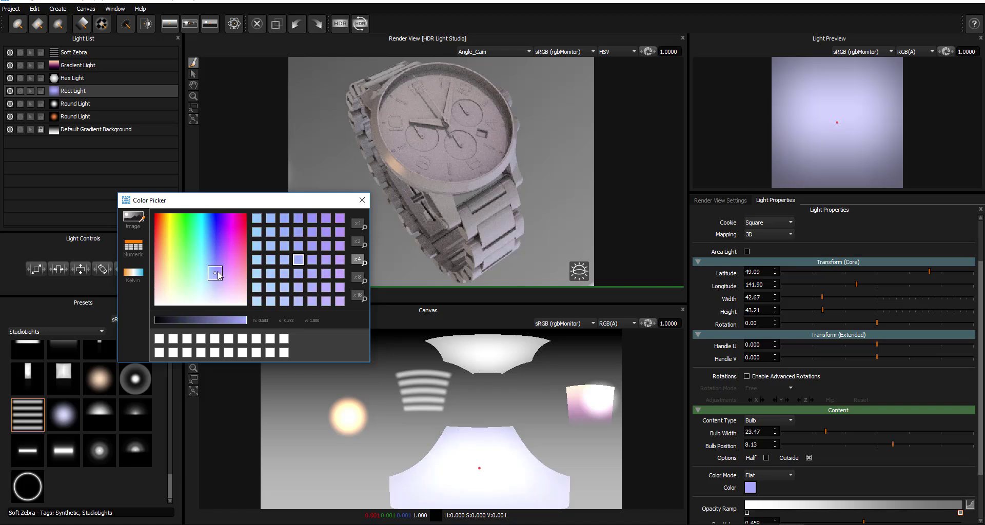
pyautogui.moveTo(218, 275)
pyautogui.mouseDown()
pyautogui.moveTo(229, 262)
pyautogui.moveTo(155, 238)
pyautogui.moveTo(162, 250)
pyautogui.mouseUp()
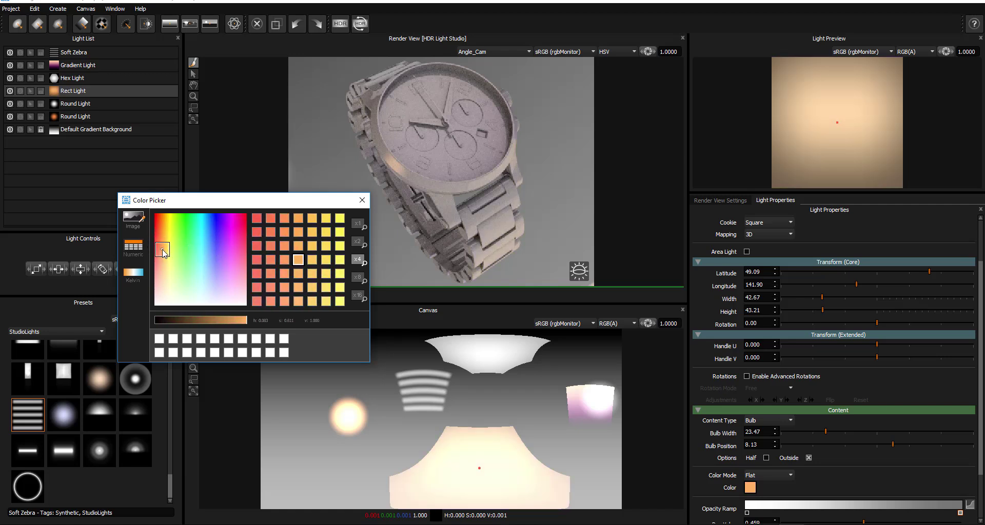
pyautogui.moveTo(163, 253)
pyautogui.mouseDown()
pyautogui.moveTo(161, 262)
pyautogui.moveTo(160, 248)
pyautogui.moveTo(235, 242)
pyautogui.moveTo(163, 238)
pyautogui.mouseUp()
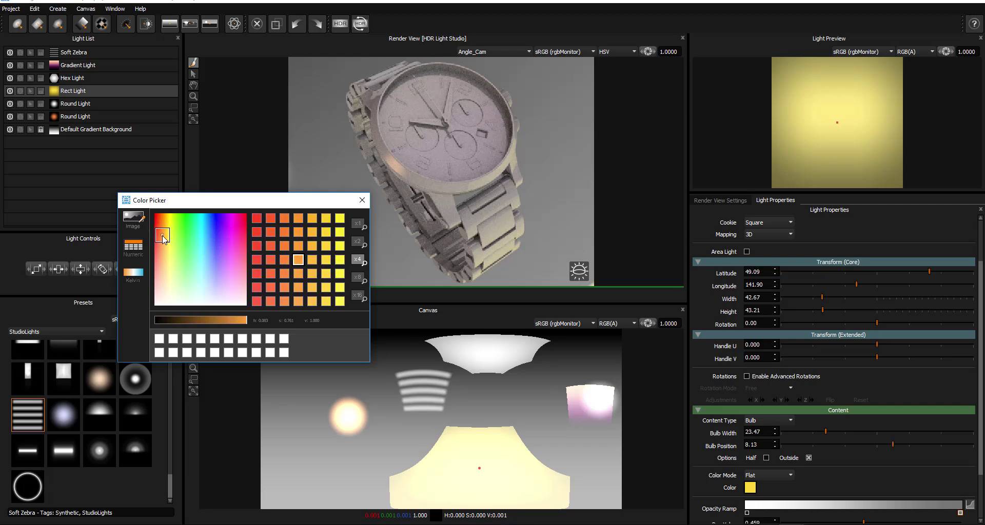
pyautogui.click(362, 200)
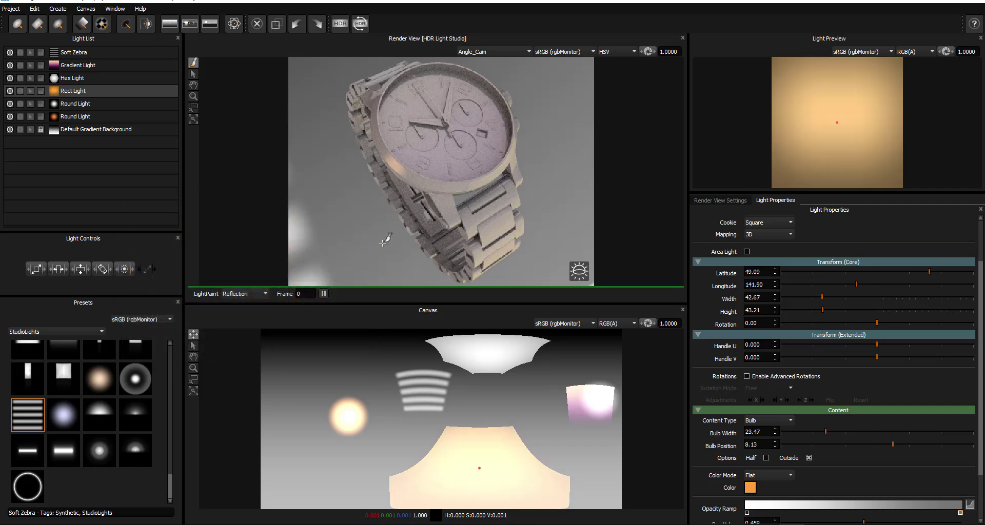
# Undo the accidental move on the canvas, select the Soft Zebra light there and raise its brightness to 349
pyautogui.click(425, 392)
pyautogui.hotkey('ctrl', 'z')
pyautogui.click(193, 346)
pyautogui.click(425, 383)
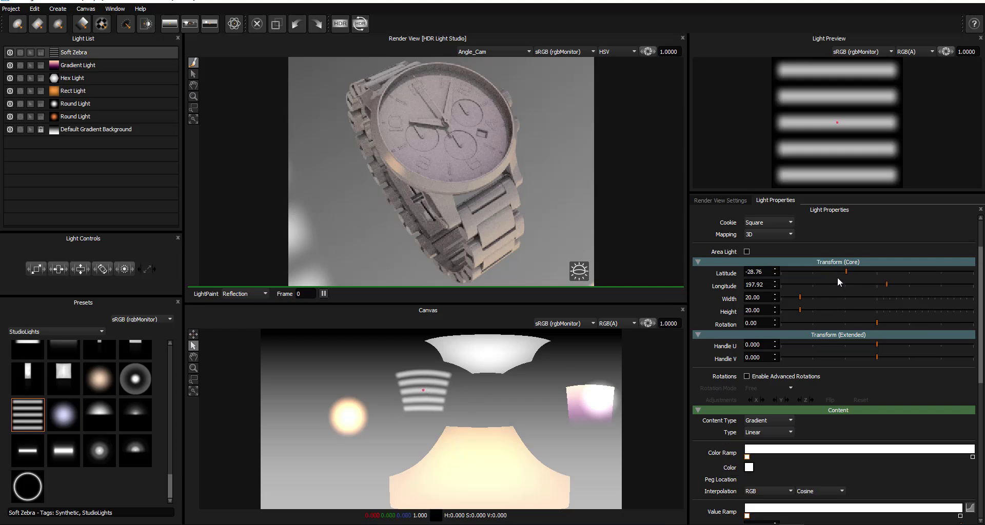
pyautogui.scroll(2, 837, 277)
pyautogui.moveTo(879, 245); pyautogui.dragTo(890, 250)
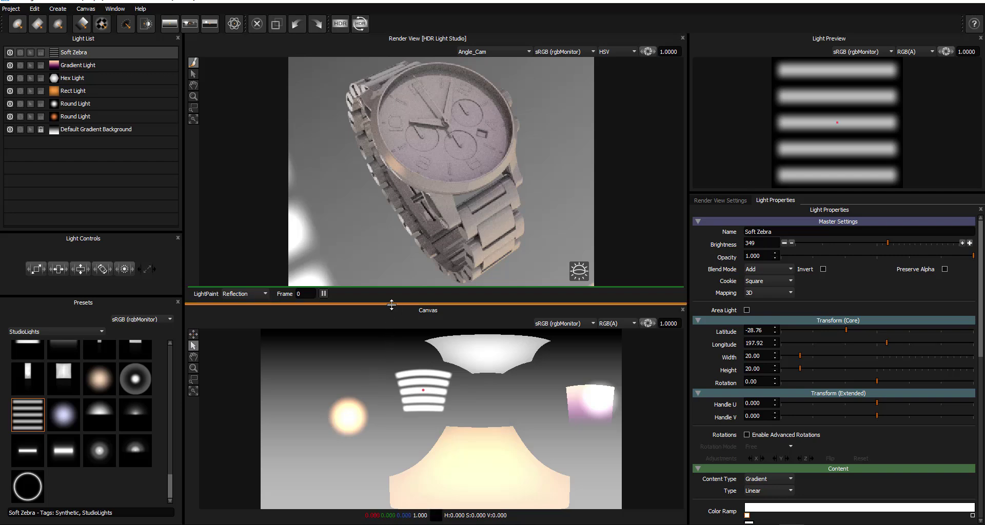
# Enlarge the render view by shrinking the canvas area beneath it
pyautogui.moveTo(392, 305); pyautogui.dragTo(400, 440)
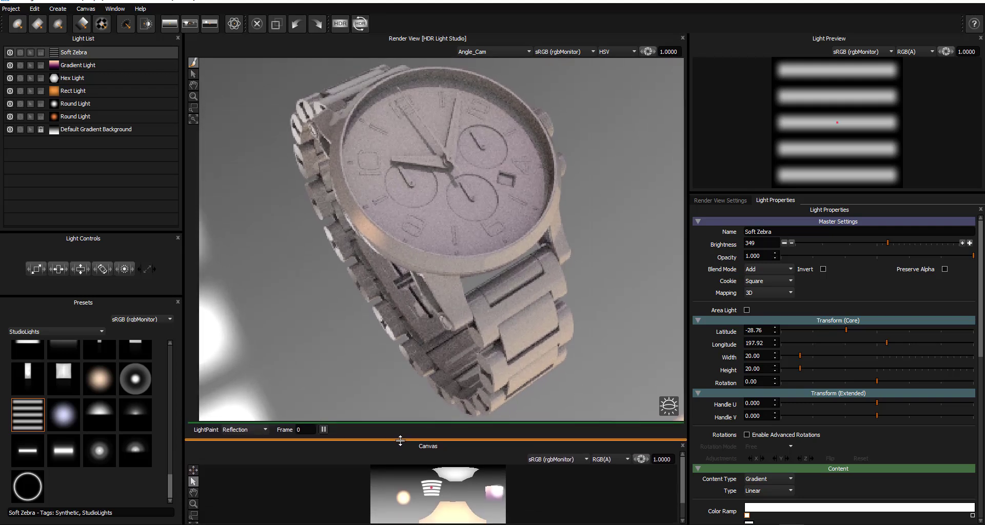
pyautogui.moveTo(400, 440); pyautogui.dragTo(400, 441)
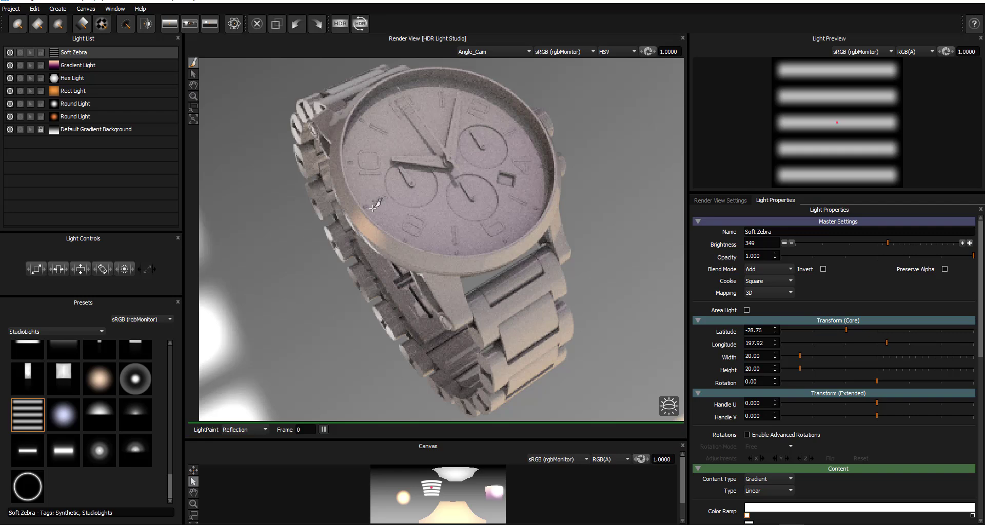
pyautogui.moveTo(279, 86); pyautogui.dragTo(232, 279)
pyautogui.moveTo(333, 439); pyautogui.dragTo(333, 422)
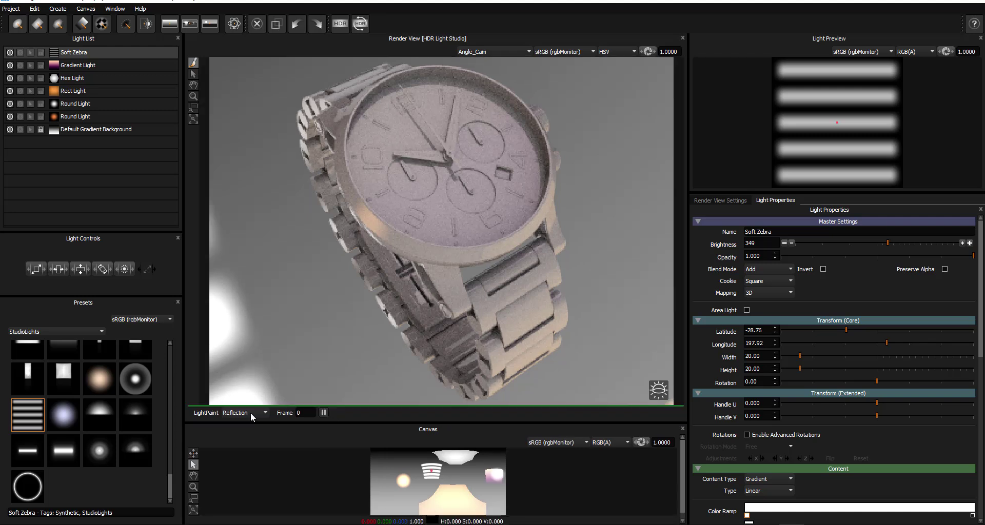
# Set LightPaint to Rim, add a Round Light and paint it behind the watch at latitude -15.20, longitude 157.13
pyautogui.click(250, 413)
pyautogui.click(247, 415)
pyautogui.click(20, 29)
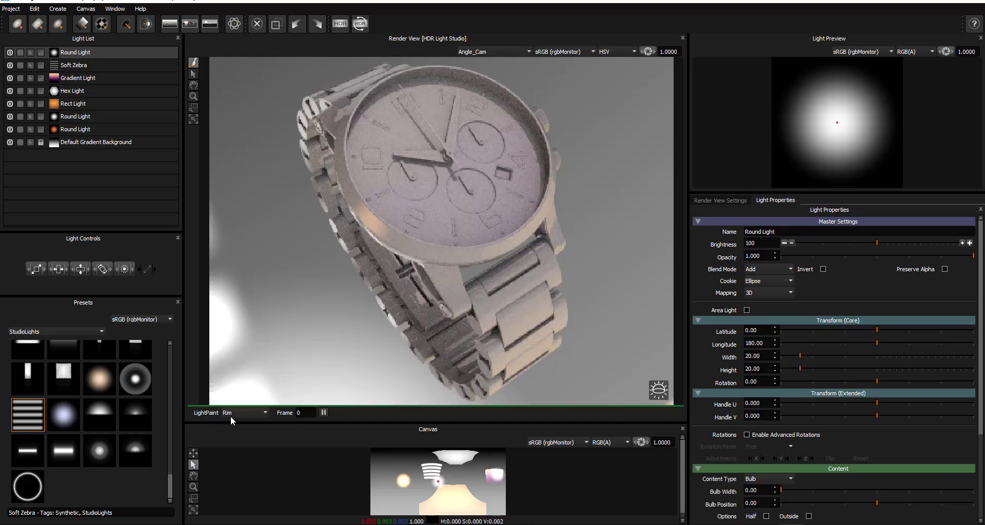
pyautogui.moveTo(463, 308); pyautogui.dragTo(466, 226)
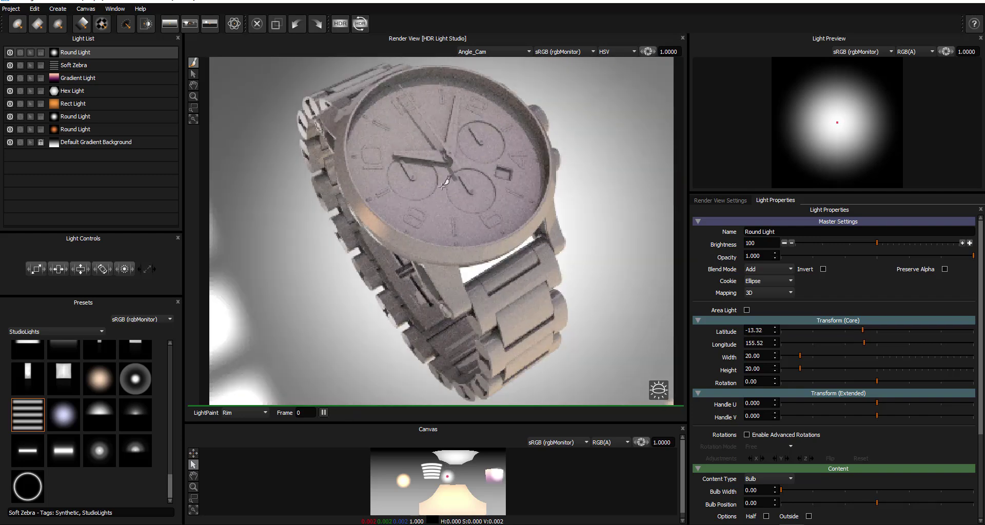
pyautogui.moveTo(442, 186); pyautogui.dragTo(438, 216)
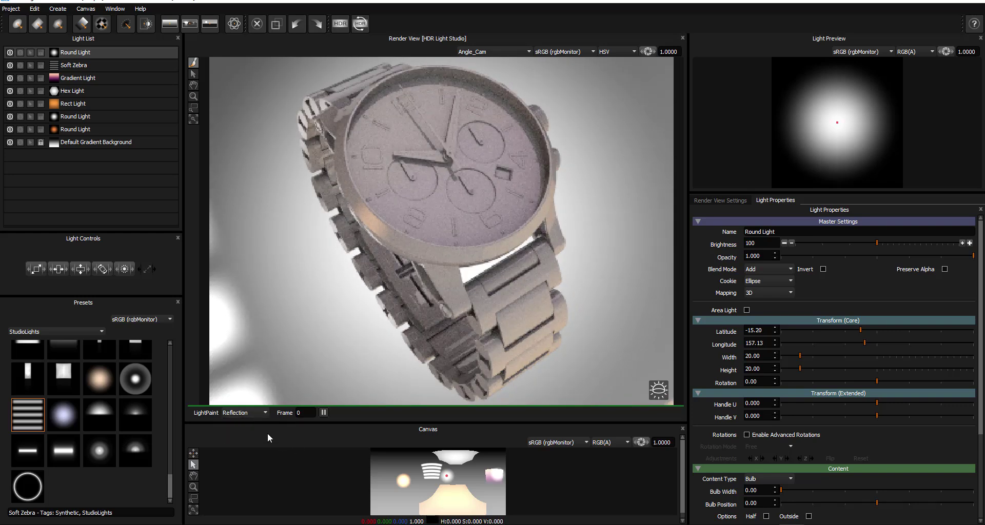
# Set LightPaint to Illumination, add another Round Light and paint it on the watch at latitude 40.90, longitude 318.31
pyautogui.click(248, 430)
pyautogui.click(18, 25)
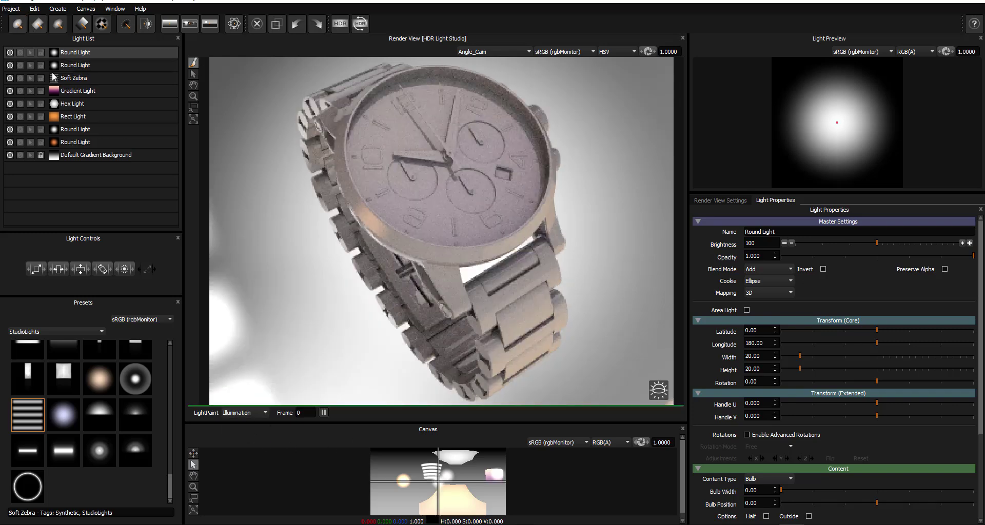
pyautogui.moveTo(278, 314); pyautogui.dragTo(435, 281)
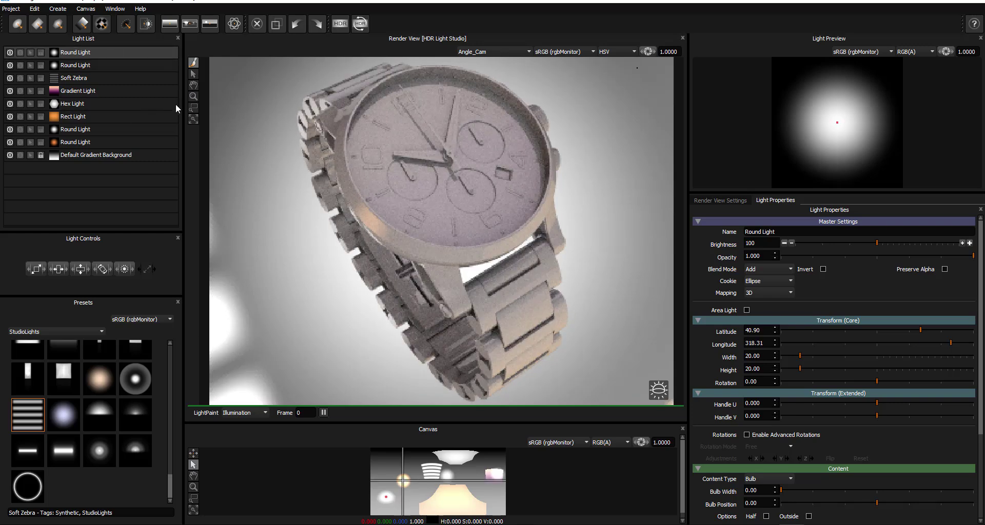
# Colour the new Round Light purple and repaint its illumination on the watch at latitude 31.46, longitude 336.44
pyautogui.scroll(-3, 804, 436)
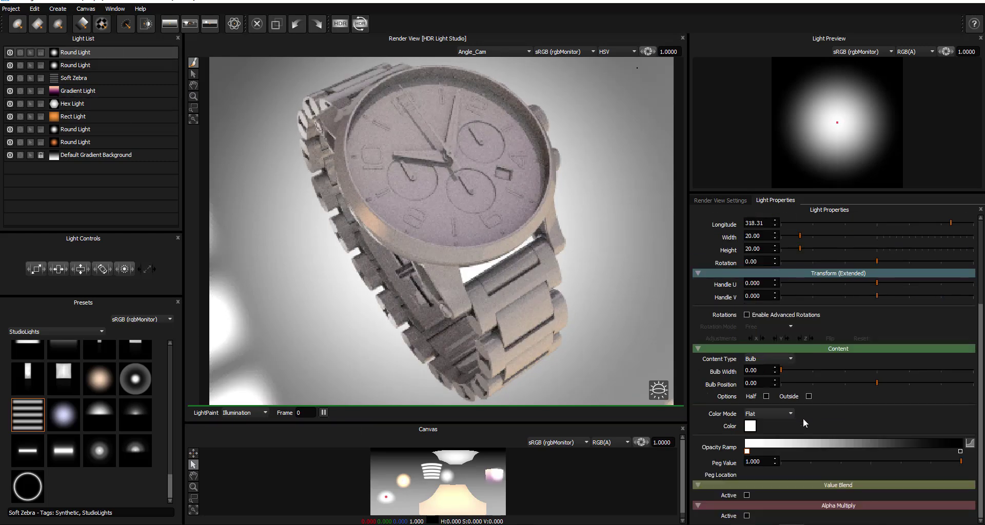
pyautogui.click(750, 427)
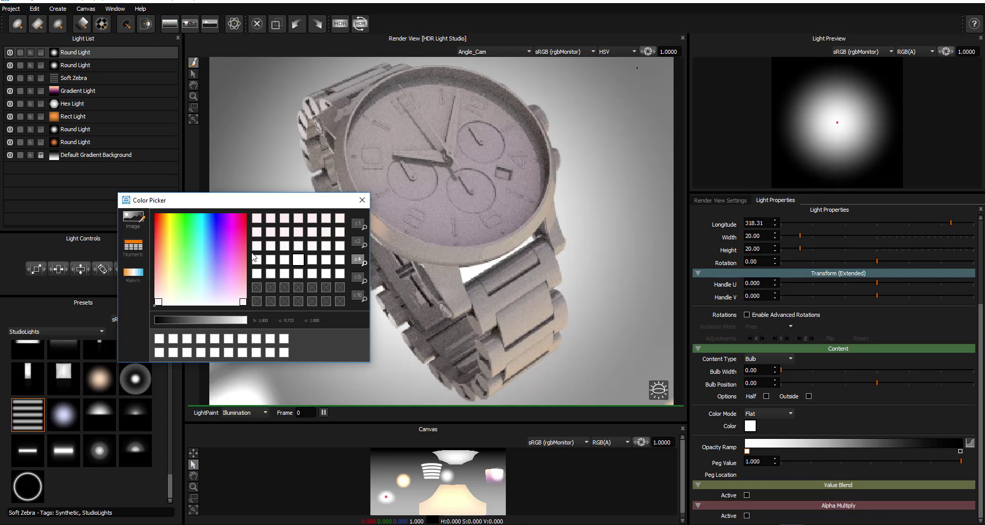
pyautogui.click(222, 250)
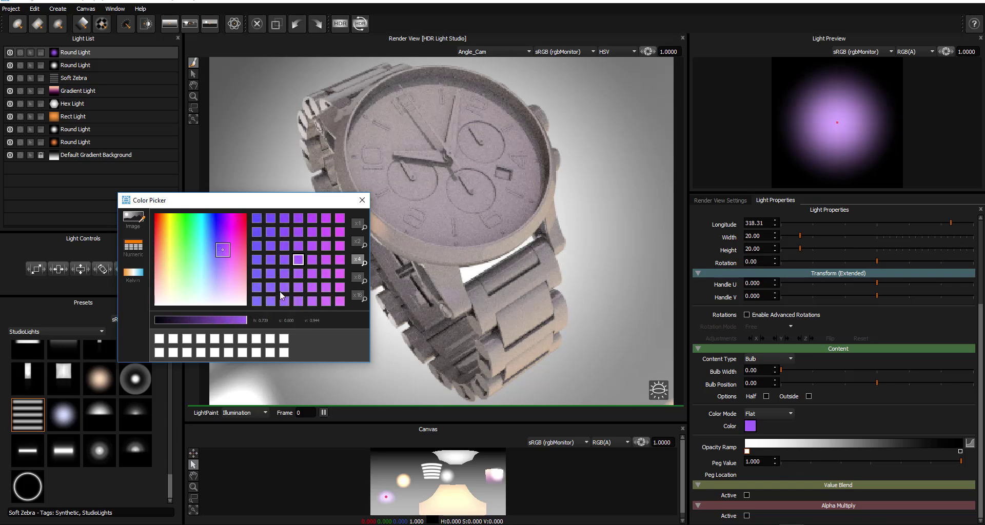
pyautogui.click(363, 200)
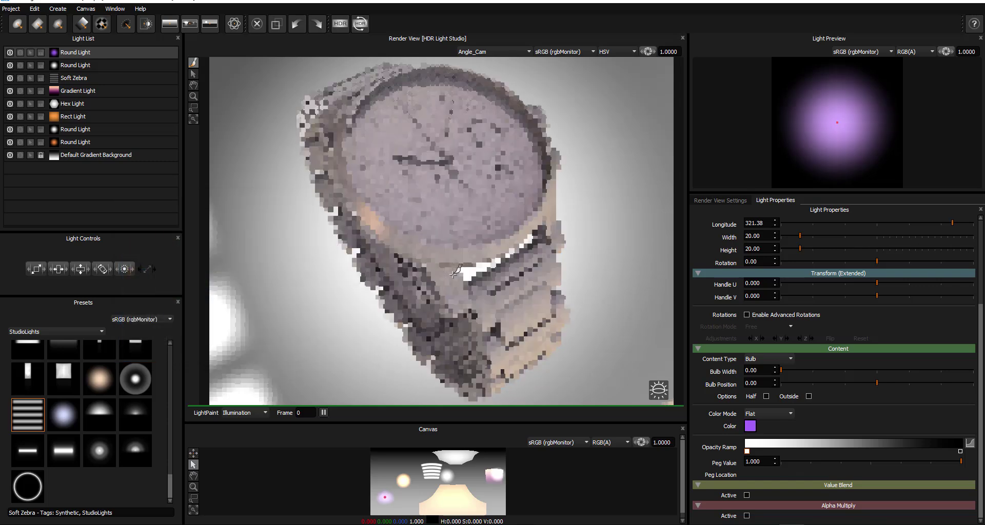
# Raise the brightness of the purple Round Light slightly
pyautogui.scroll(5, 861, 327)
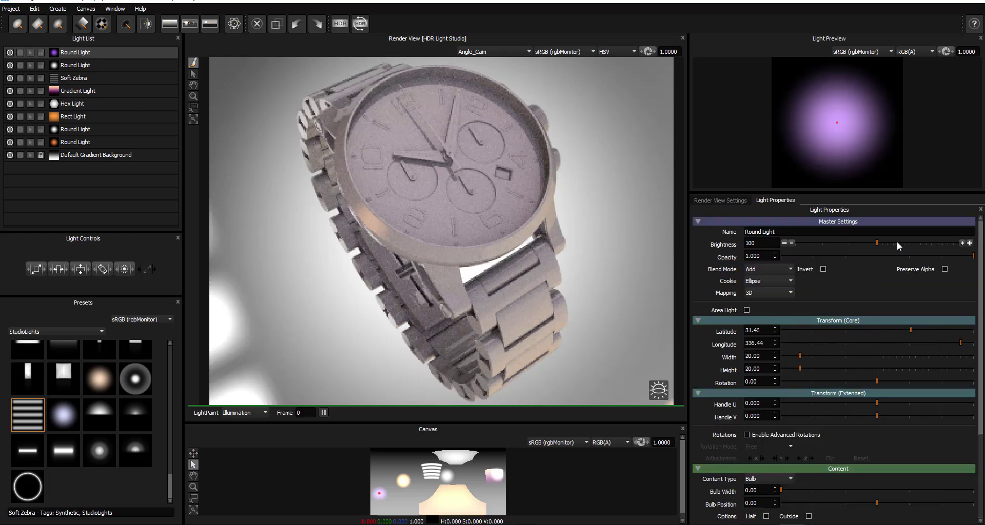
pyautogui.moveTo(914, 241); pyautogui.dragTo(885, 239)
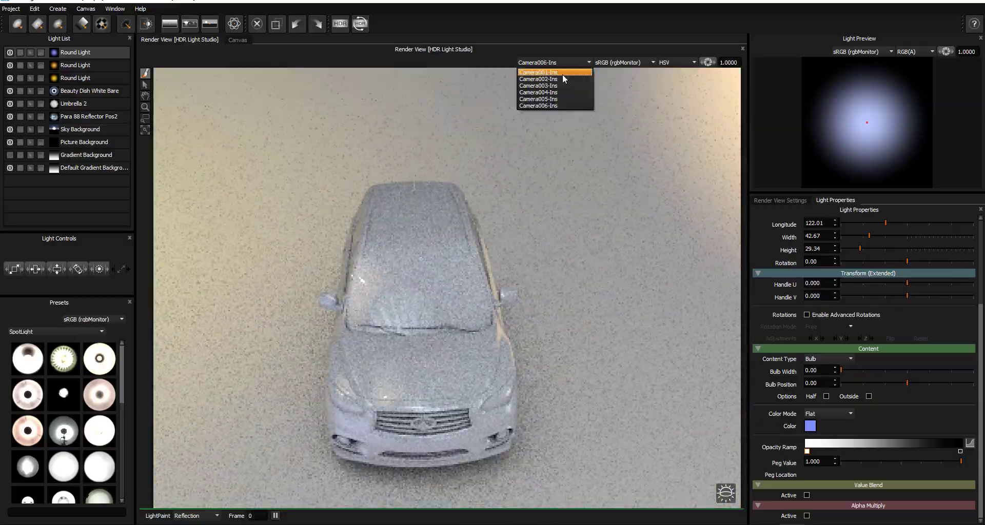
# Switch the car scene's render view to Camera002-Ins
pyautogui.click(562, 74)
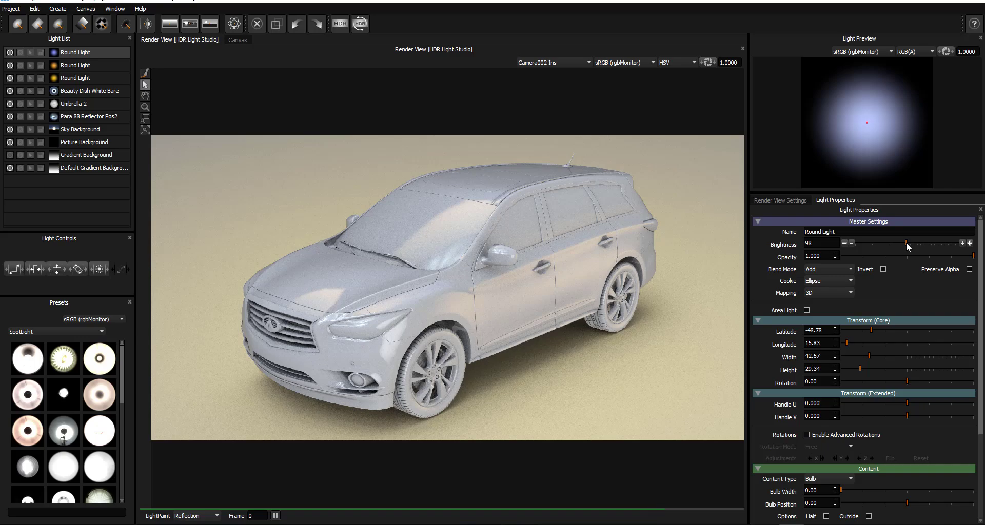
# Set the render view to 120 maximum samples, a ray depth of 10 and an image width of 1920
pyautogui.click(781, 200)
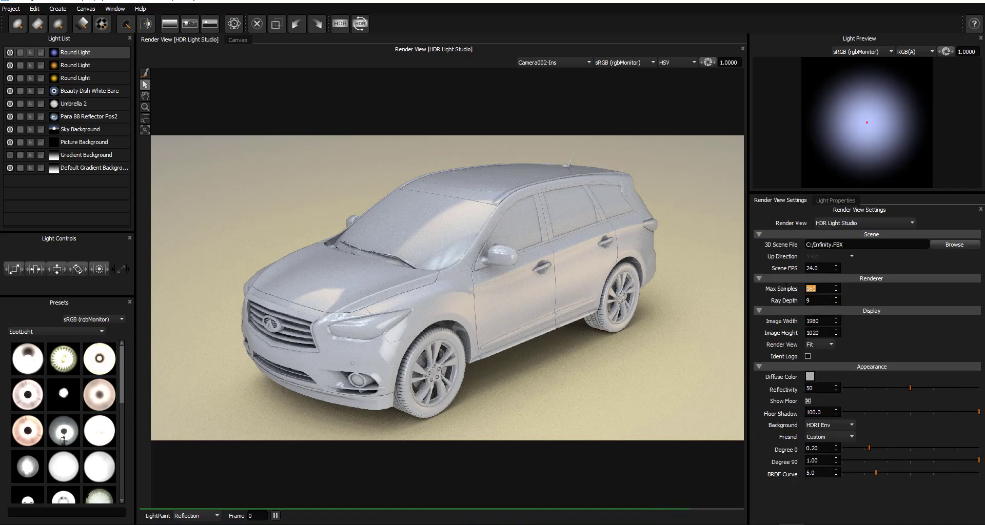
pyautogui.scroll(1, 821, 300)
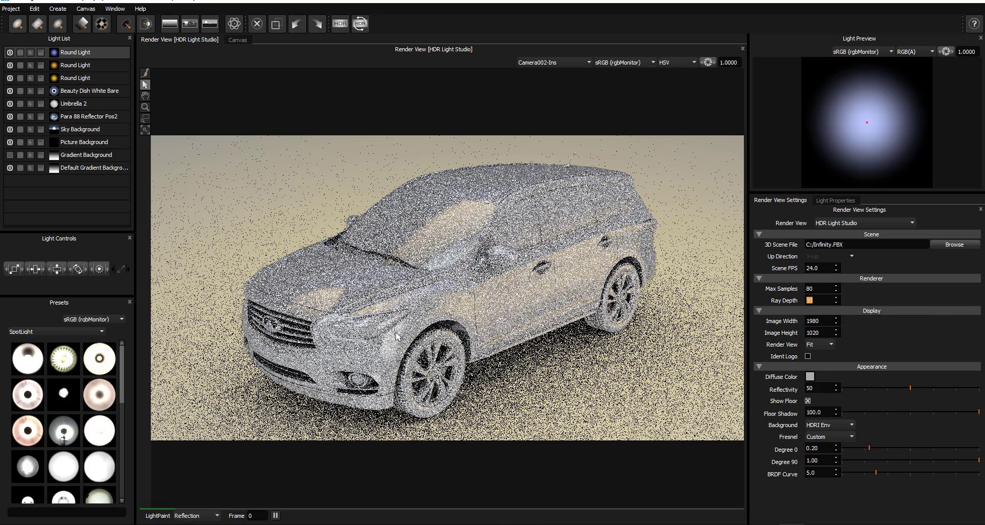
pyautogui.moveTo(816, 289); pyautogui.dragTo(790, 294)
pyautogui.write('120')
pyautogui.press('Tab')
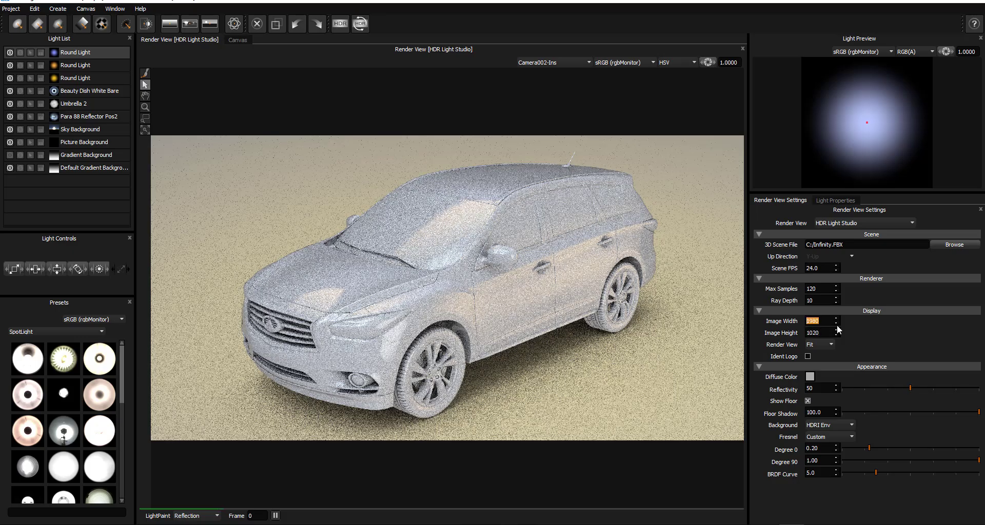
pyautogui.write('1920')
pyautogui.press('Return')
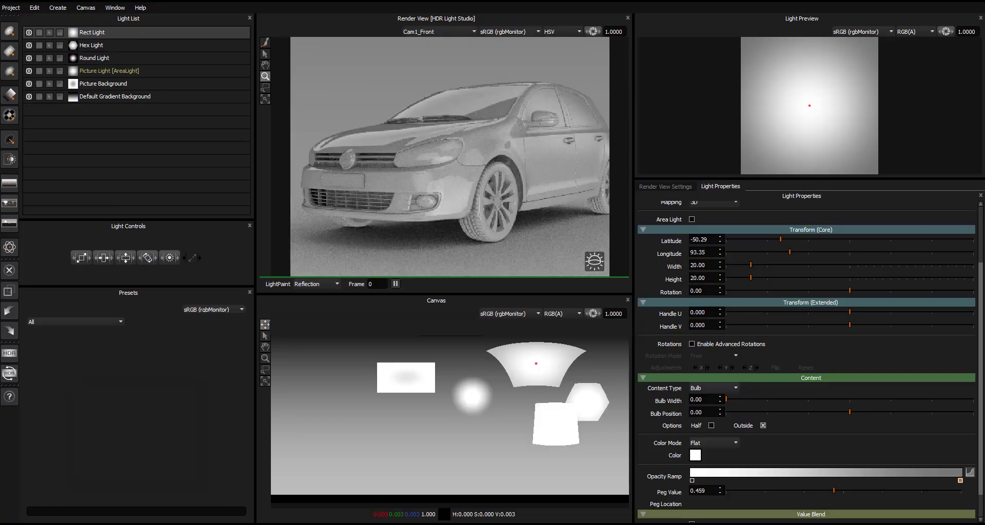
# Reposition the Hex Light on the canvas to latitude 3.87, longitude 21.15
pyautogui.moveTo(437, 168); pyautogui.dragTo(584, 169)
pyautogui.scroll(-5, 466, 157)
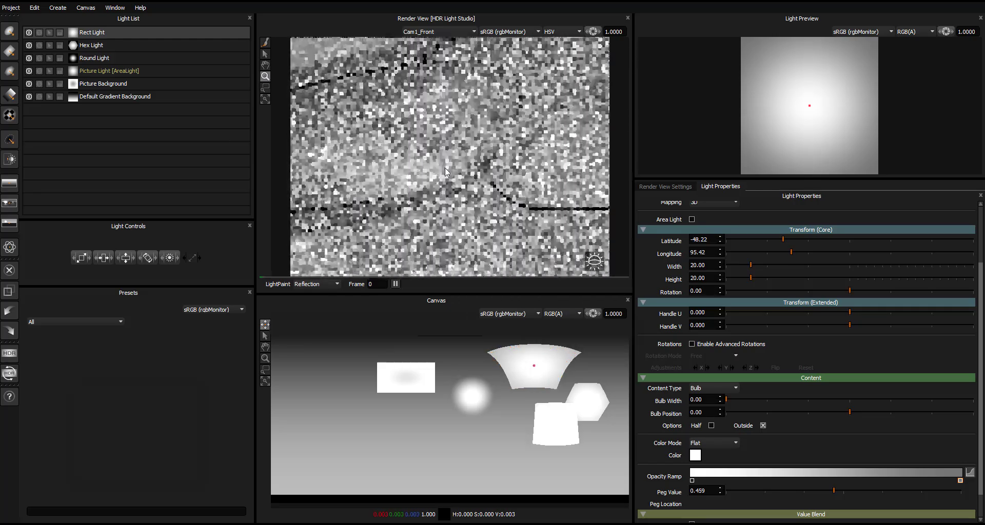
pyautogui.scroll(2, 464, 157)
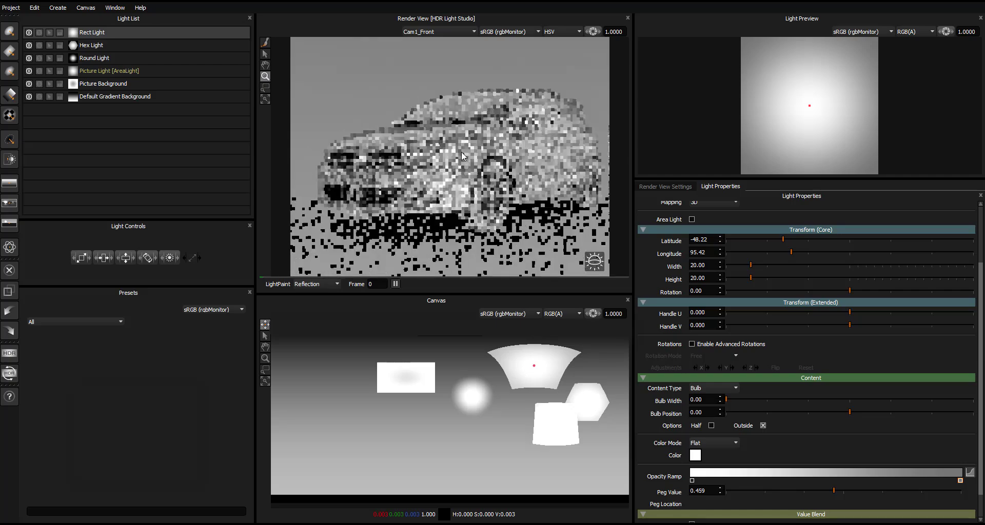
pyautogui.click(64, 44)
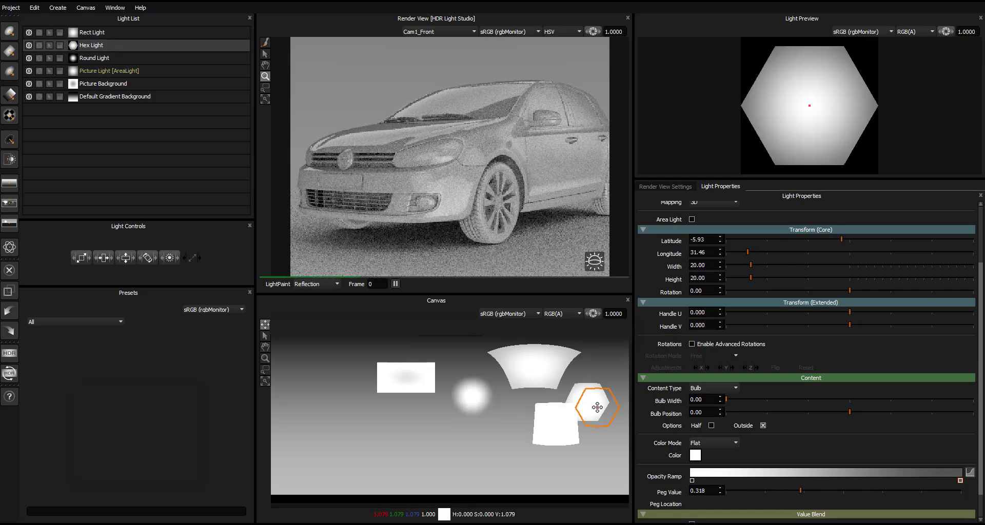
pyautogui.click(267, 100)
pyautogui.moveTo(597, 407); pyautogui.dragTo(607, 417)
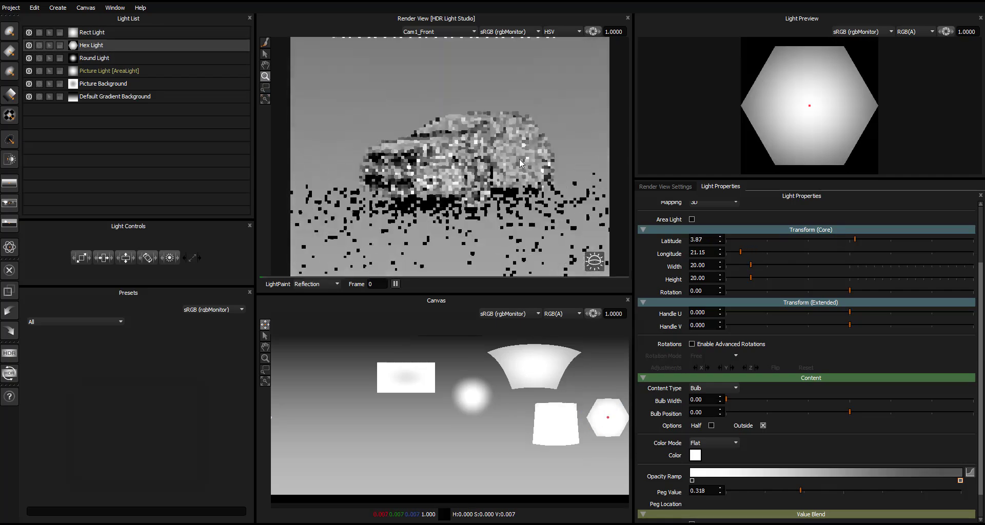
# Paint the Hex Light's reflection on the car's rear at latitude -12.28, longitude 171.24, and set its opacity peg value to 0.221
pyautogui.click(265, 42)
pyautogui.click(589, 144)
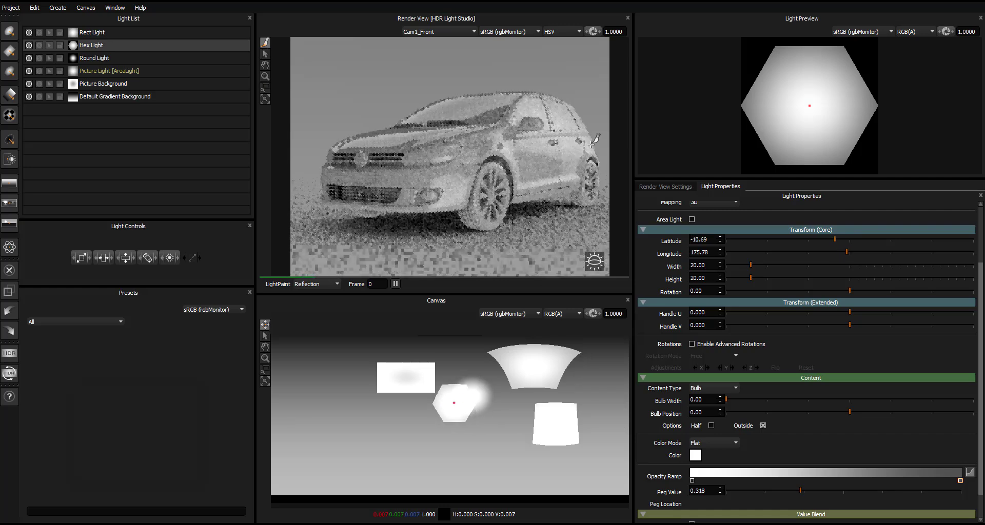
pyautogui.moveTo(782, 491); pyautogui.dragTo(778, 492)
# Colour the Hex Light with the Kelvin preset Illuminant D55 [5503K] Natural daylight
pyautogui.click(695, 455)
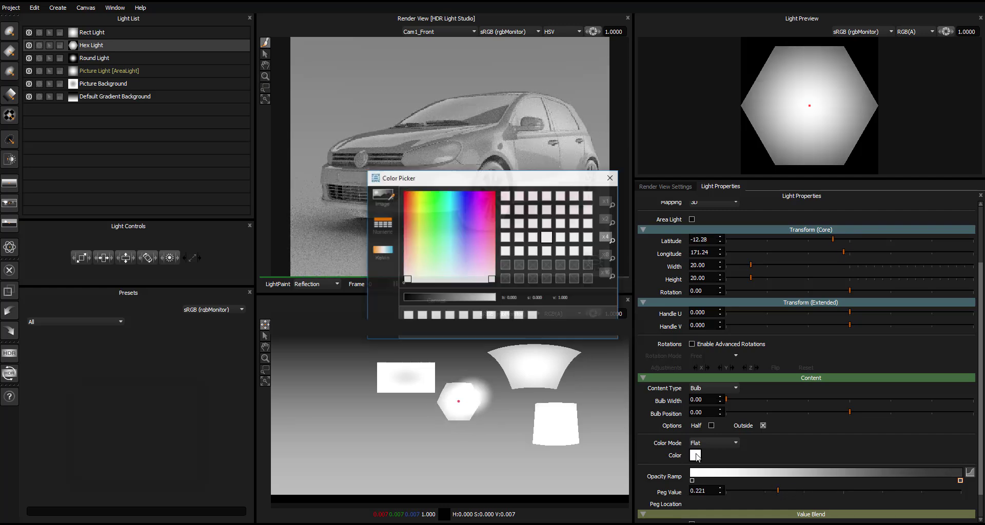
pyautogui.click(418, 197)
pyautogui.moveTo(450, 182); pyautogui.dragTo(179, 222)
pyautogui.click(114, 294)
pyautogui.click(133, 313)
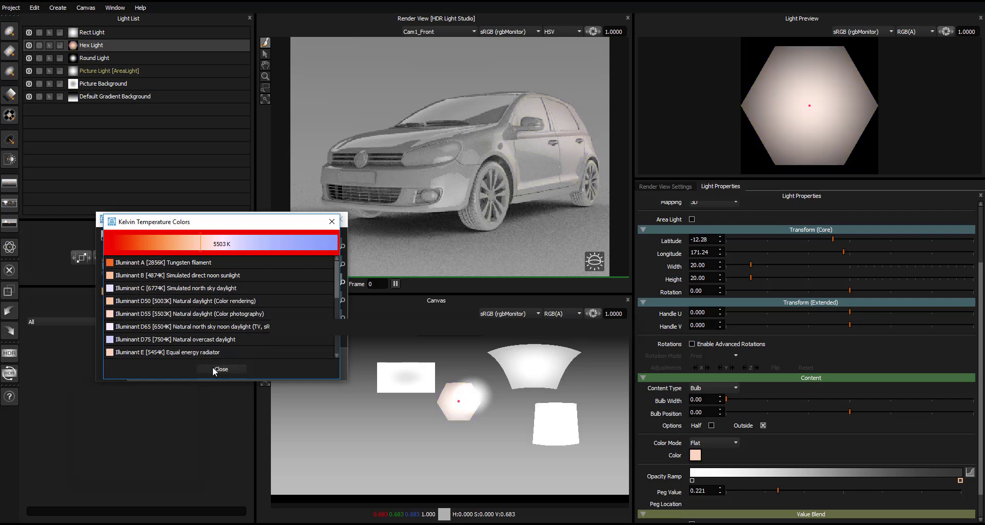
pyautogui.click(221, 370)
# Move the Picture Background to latitude -34.63, longitude 239.13 and colour it with the Kelvin preset Illuminant D75 [7504K]
pyautogui.click(407, 377)
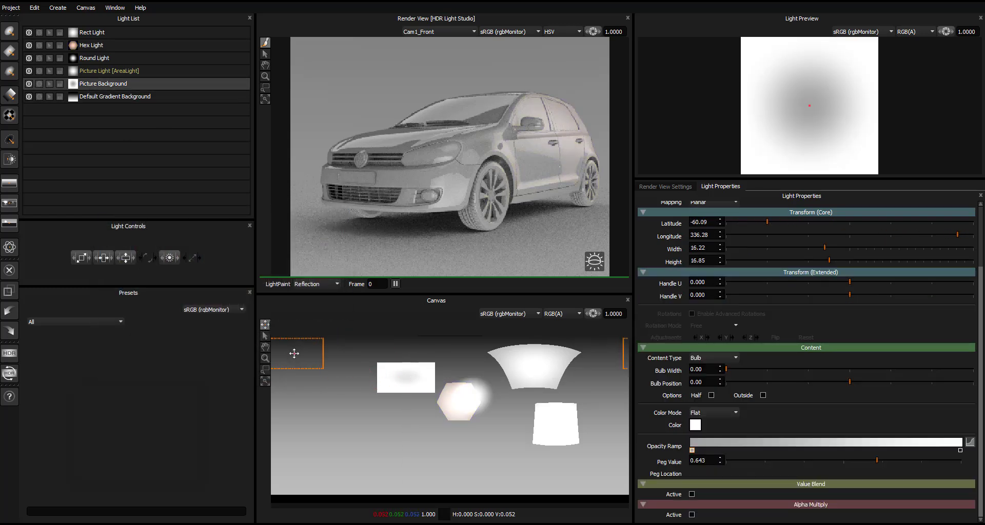
pyautogui.moveTo(294, 354); pyautogui.dragTo(391, 379)
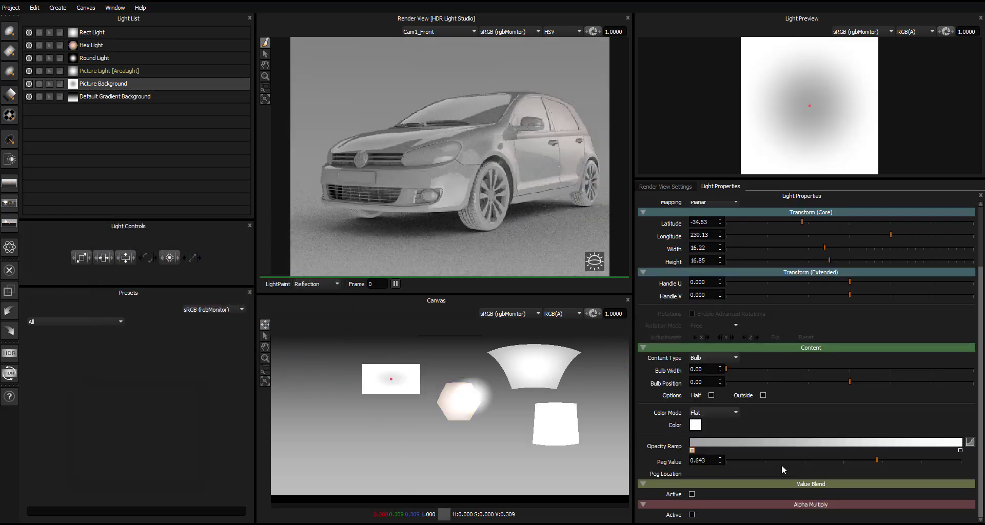
pyautogui.click(695, 425)
pyautogui.click(111, 289)
pyautogui.click(131, 341)
pyautogui.click(218, 369)
pyautogui.click(111, 290)
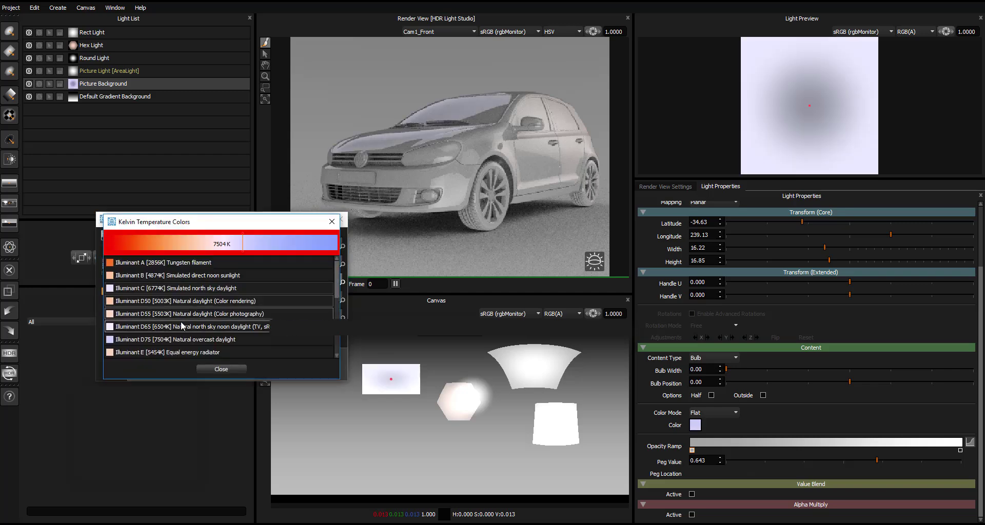
pyautogui.click(211, 369)
# Recolour the Picture Background to a pale yellow-green
pyautogui.click(163, 268)
pyautogui.click(154, 274)
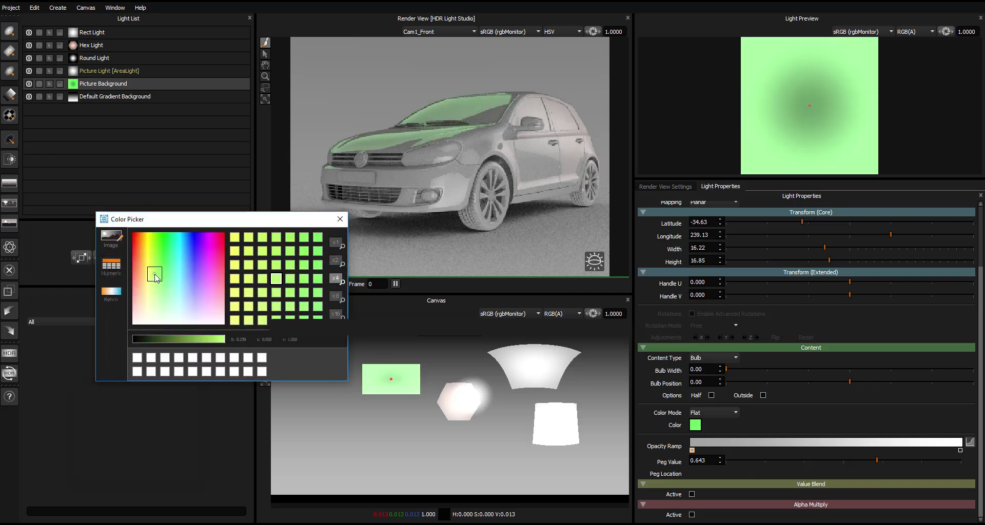
pyautogui.click(262, 320)
pyautogui.click(342, 222)
# Colour the dark end of the Default Gradient Background's colour ramp saturated blue
pyautogui.click(104, 96)
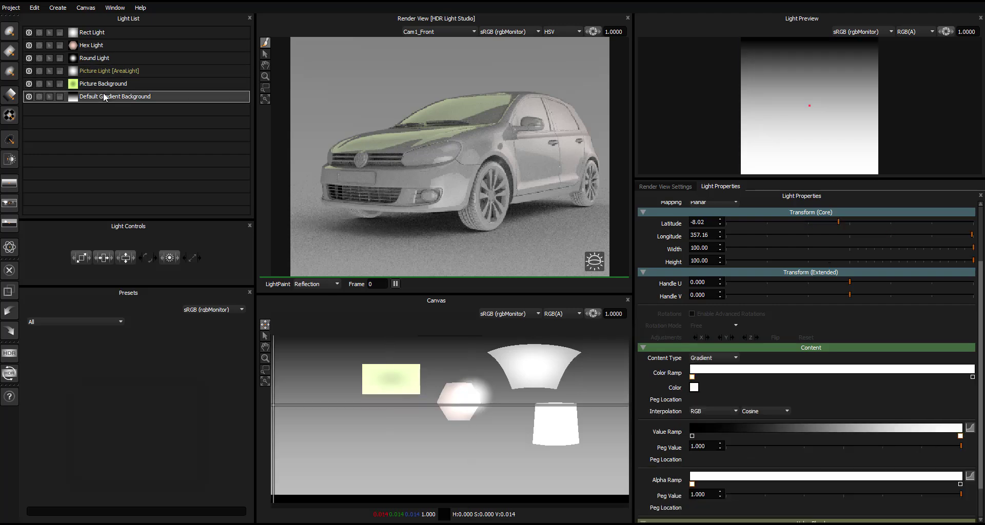
pyautogui.click(694, 387)
pyautogui.moveTo(181, 260); pyautogui.dragTo(197, 239)
pyautogui.click(340, 220)
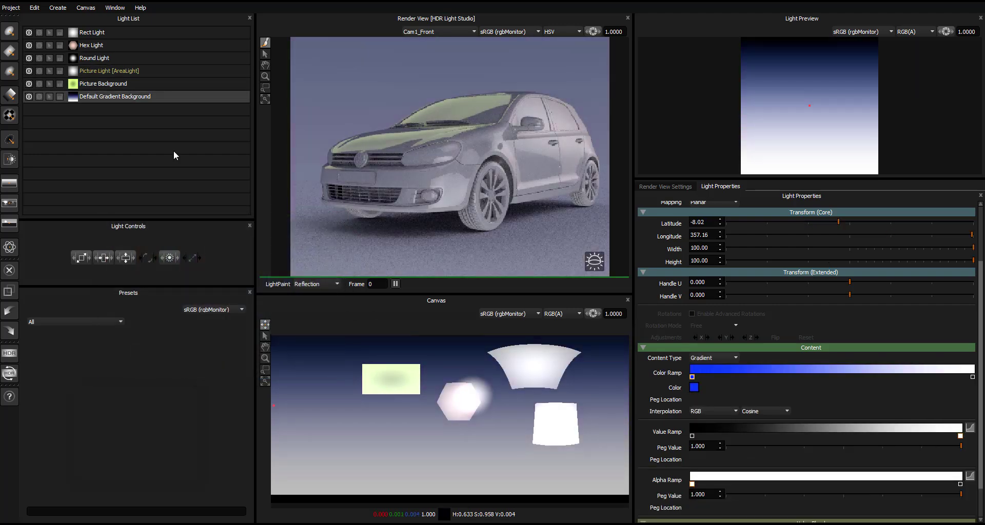
# Colour the Picture Light area light with the Kelvin preset Illuminant E [5454K] Equal energy radiator
pyautogui.click(109, 70)
pyautogui.click(695, 510)
pyautogui.click(111, 294)
pyautogui.click(129, 341)
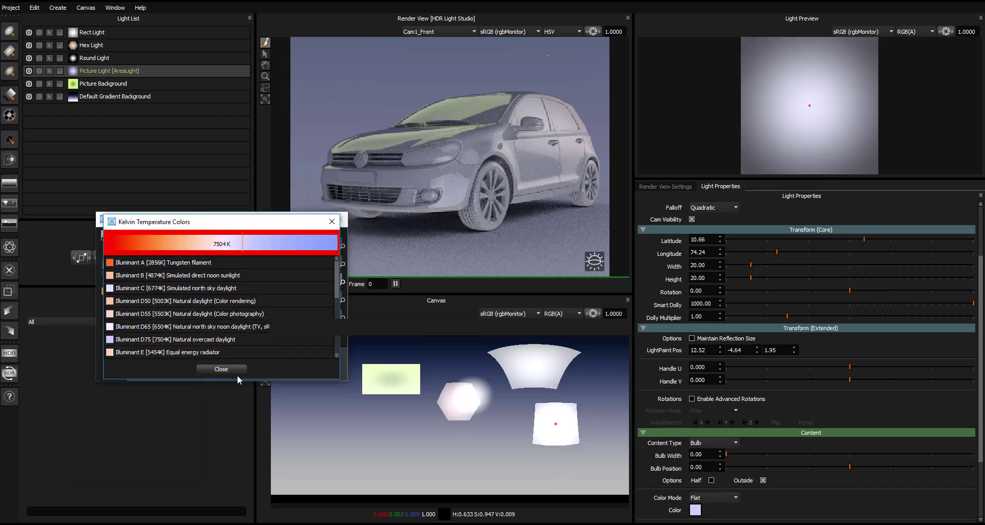
pyautogui.click(154, 262)
pyautogui.click(154, 352)
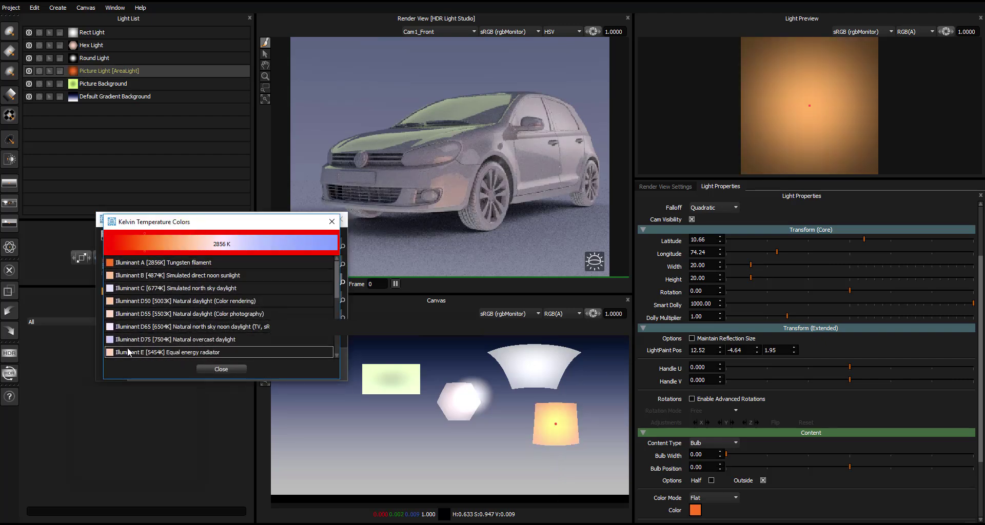
pyautogui.click(221, 369)
pyautogui.click(340, 220)
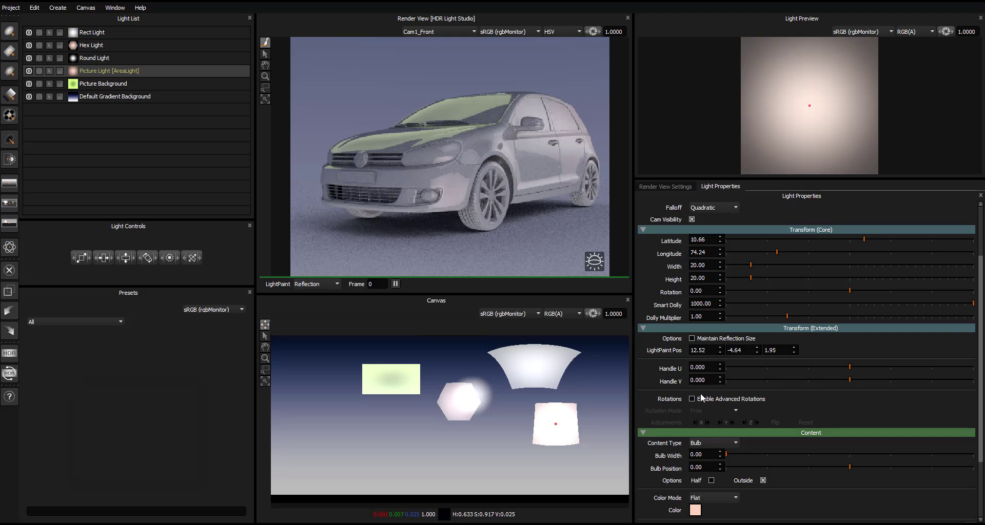
# Add an Uber Light and paint its reflection on the car at latitude -42.64, longitude 232.81
pyautogui.click(9, 373)
pyautogui.click(492, 279)
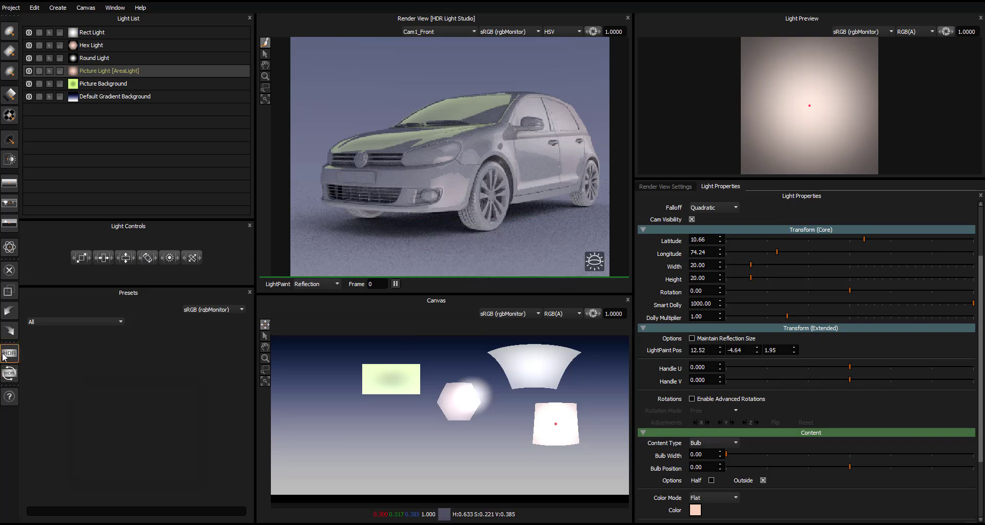
pyautogui.click(9, 251)
pyautogui.moveTo(373, 189)
pyautogui.mouseDown()
pyautogui.moveTo(427, 164)
pyautogui.moveTo(403, 171)
pyautogui.moveTo(396, 155)
pyautogui.moveTo(411, 138)
pyautogui.mouseUp()
# Colour the Uber Light with Illuminant D75 [7504K], shifted towards a cooler blue on the Kelvin scale
pyautogui.click(695, 455)
pyautogui.click(111, 292)
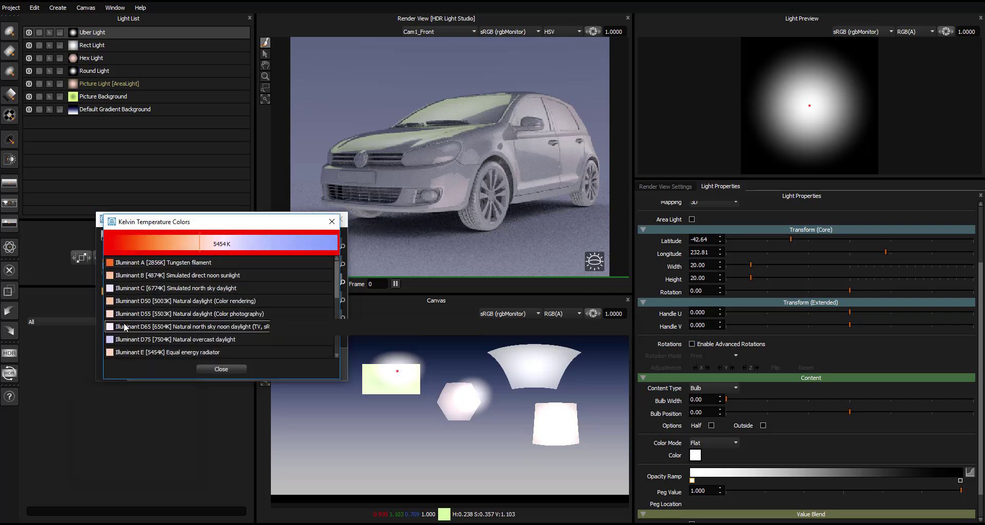
pyautogui.click(153, 339)
pyautogui.moveTo(246, 249); pyautogui.dragTo(264, 246)
pyautogui.click(235, 369)
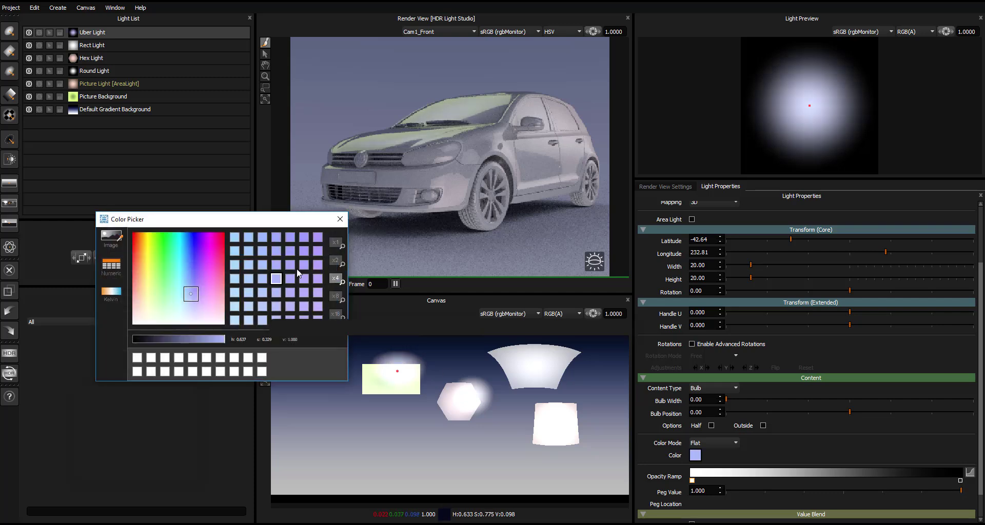
pyautogui.click(340, 219)
pyautogui.scroll(3, 770, 365)
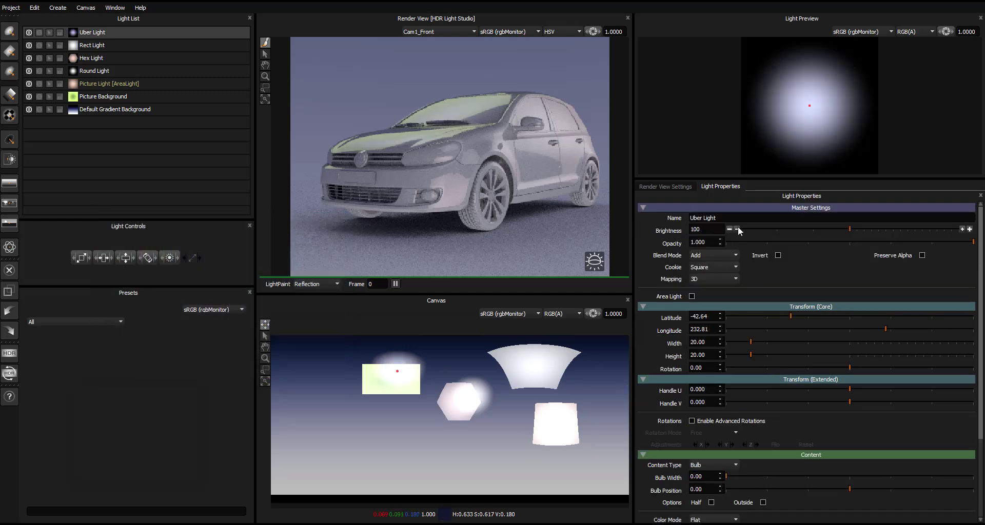